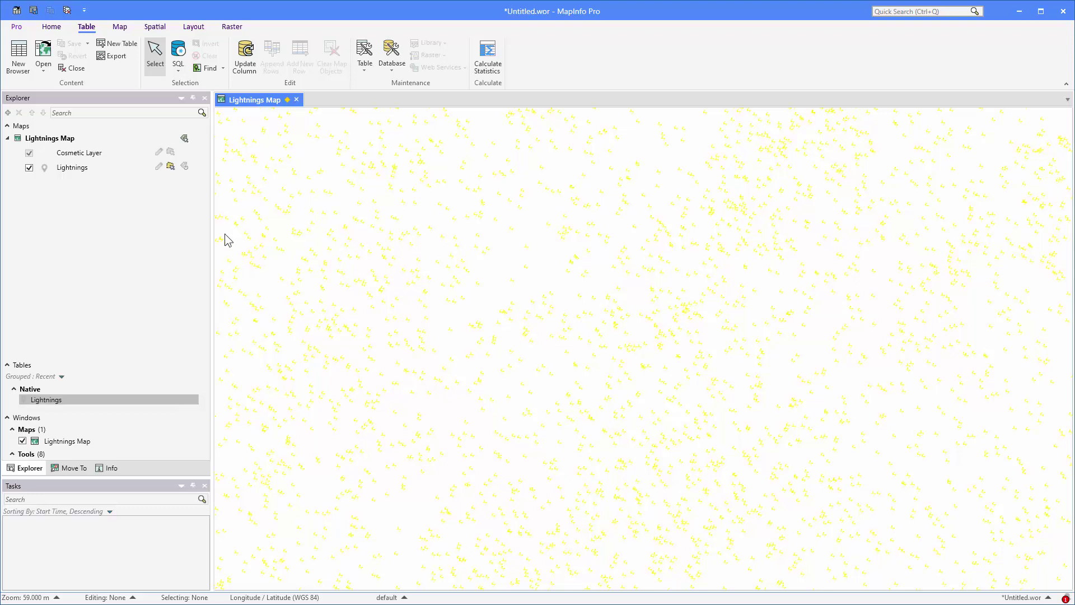
- Add the Precisely Iron base map beneath the yellow Lightnings points
{"action": "left_click", "coordinate": [44, 60]}
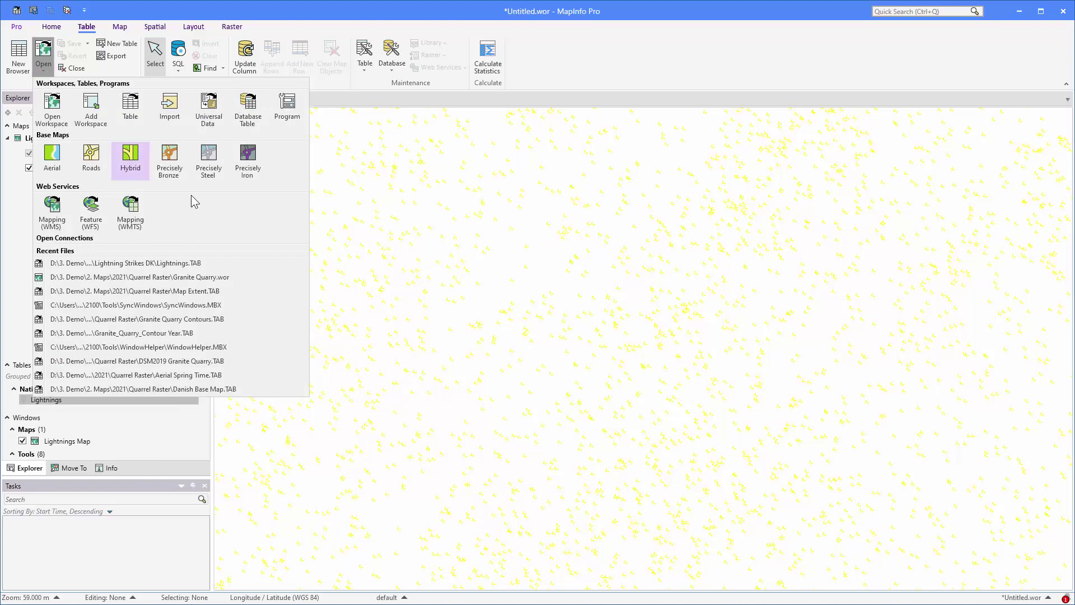
{"action": "left_click", "coordinate": [248, 159]}
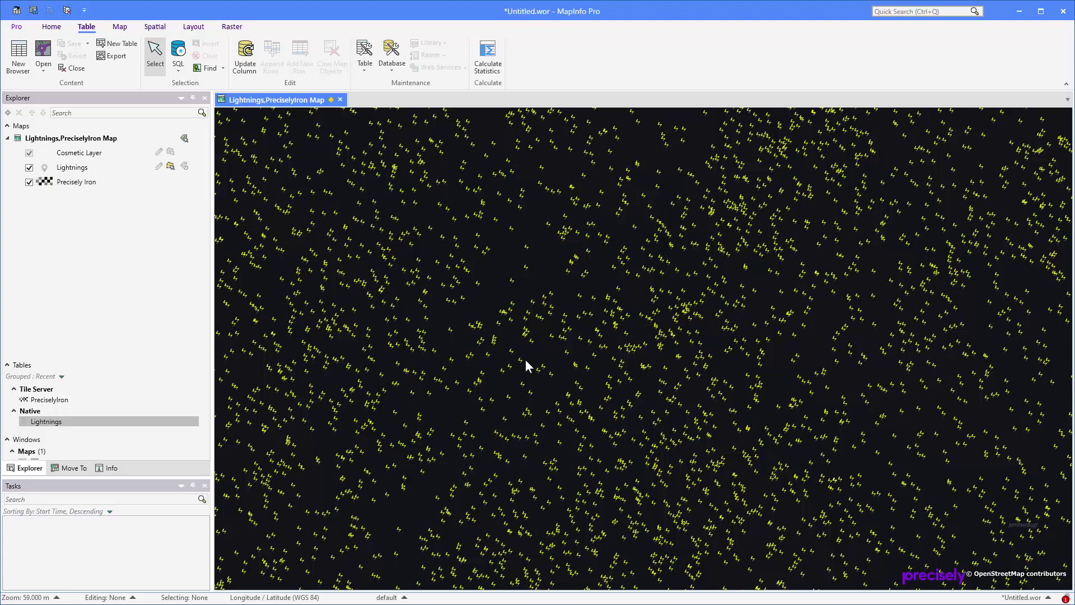
- Add a time series to Lightnings using one date/time column, OBSERVED_DATETIME, in 1-hour periods
{"action": "left_click", "coordinate": [122, 29]}
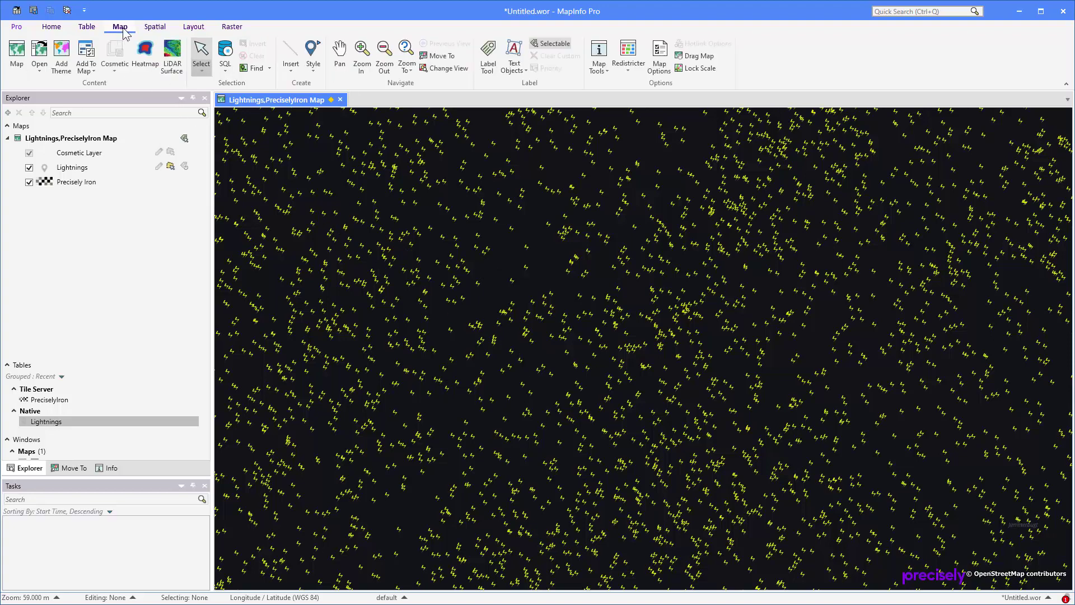
{"action": "left_click", "coordinate": [87, 66]}
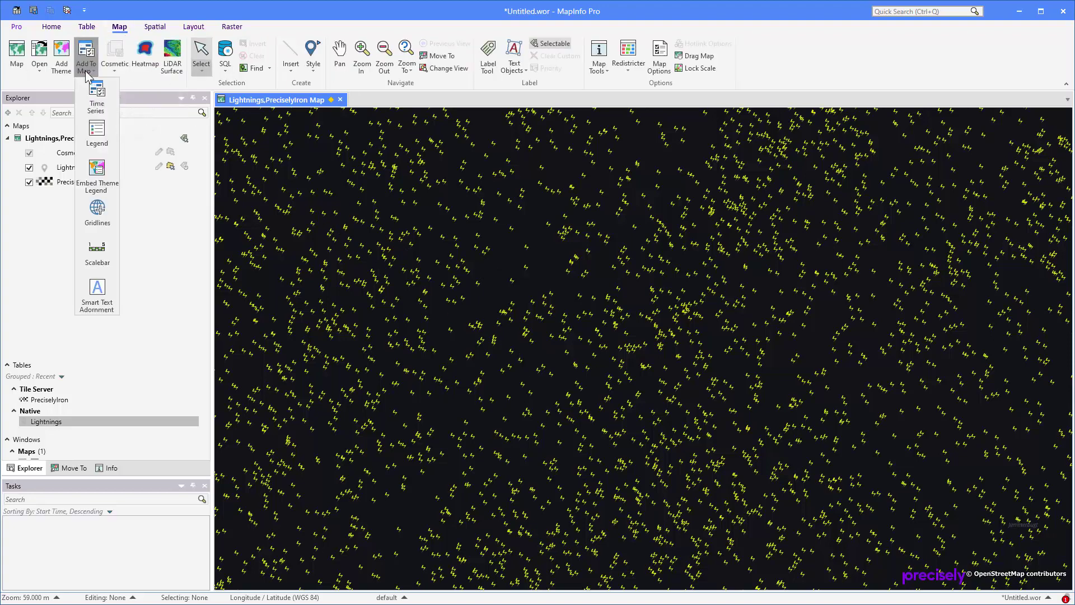
{"action": "left_click", "coordinate": [101, 95]}
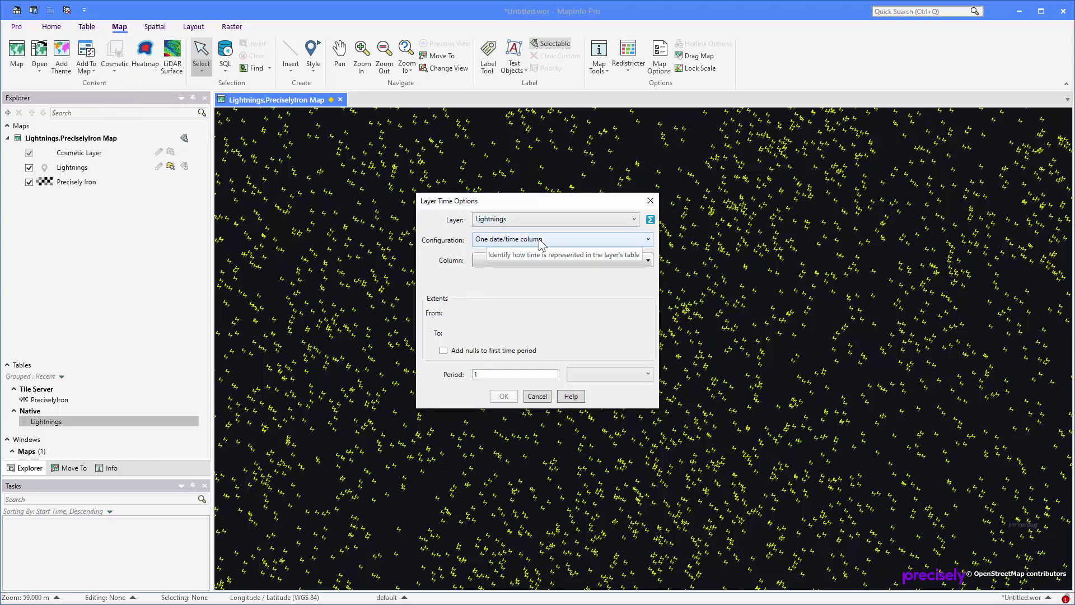
{"action": "left_click", "coordinate": [540, 241]}
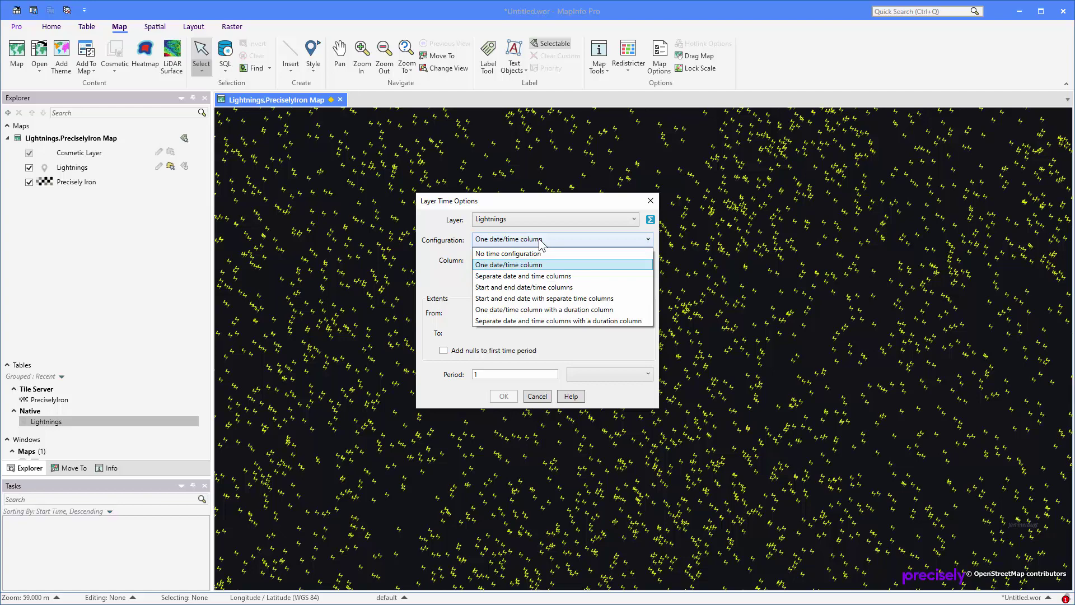
{"action": "left_click", "coordinate": [540, 242]}
{"action": "left_click", "coordinate": [537, 260]}
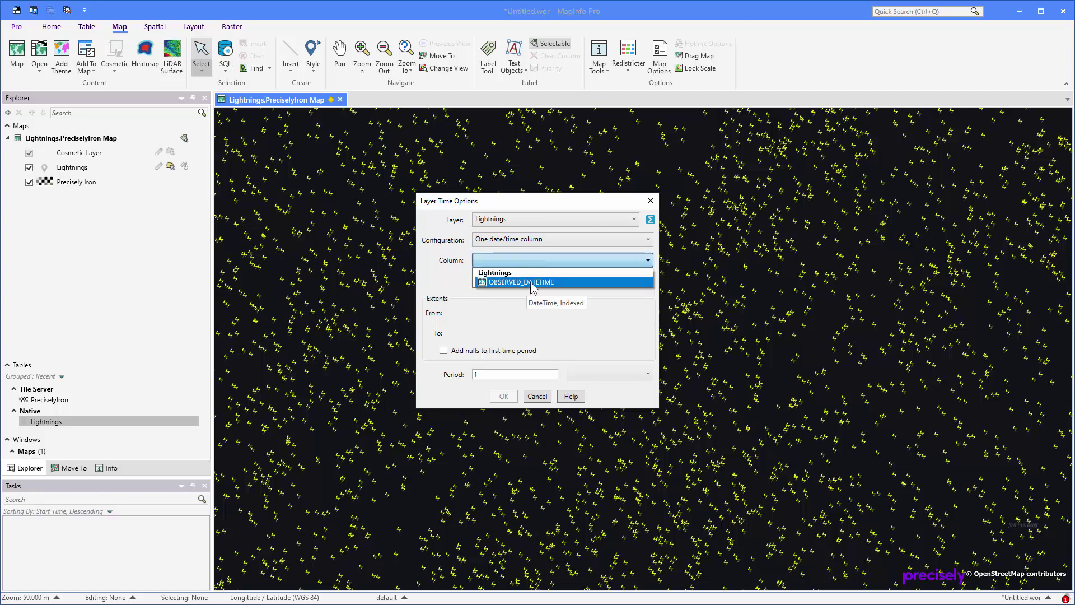
{"action": "left_click", "coordinate": [527, 282]}
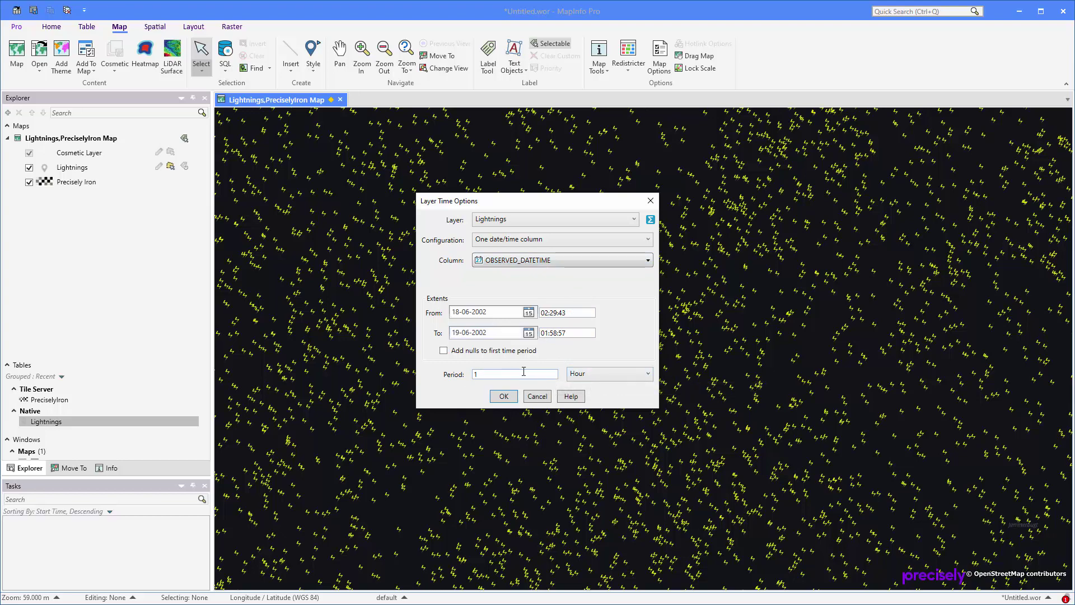
{"action": "left_click", "coordinate": [504, 395]}
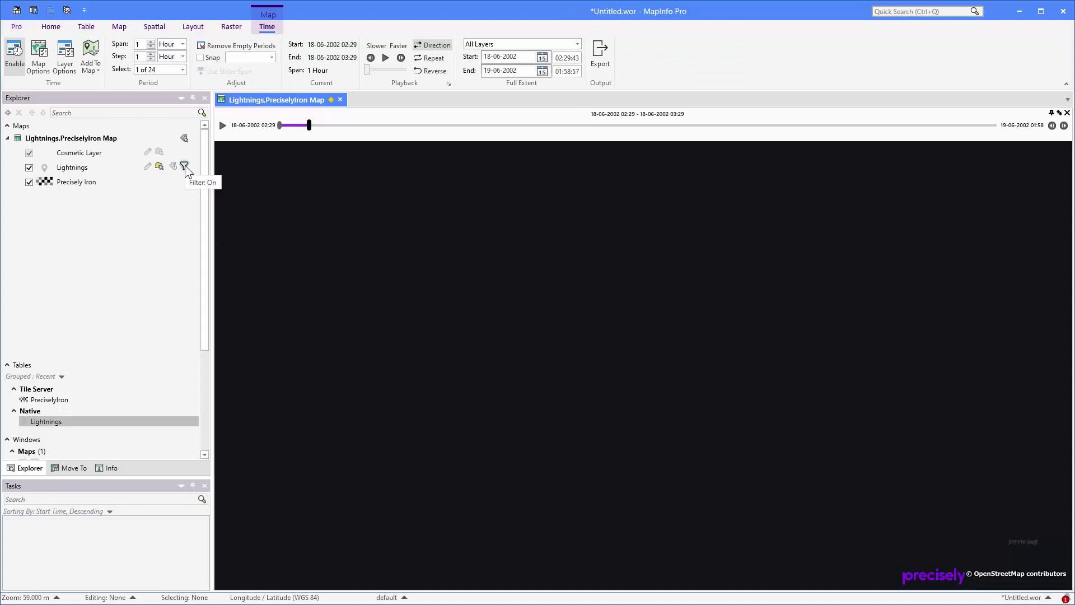
{"action": "left_click", "coordinate": [81, 174]}
{"action": "double_click", "coordinate": [80, 170]}
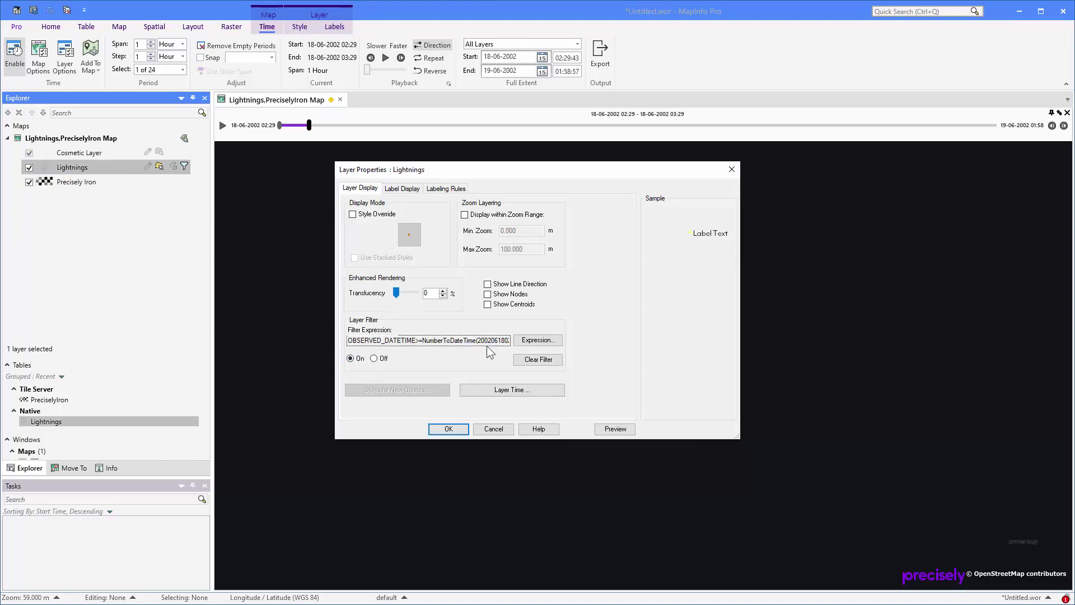
{"action": "left_click", "coordinate": [510, 430]}
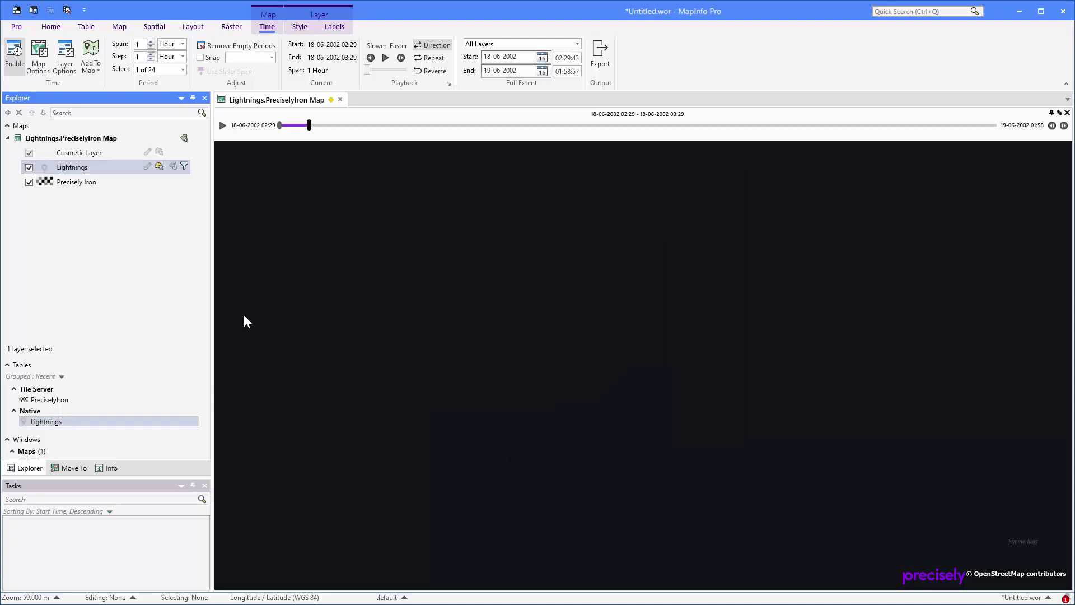
- Zoom to the entire Lightnings layer, then zoom out
{"action": "right_click", "coordinate": [62, 168]}
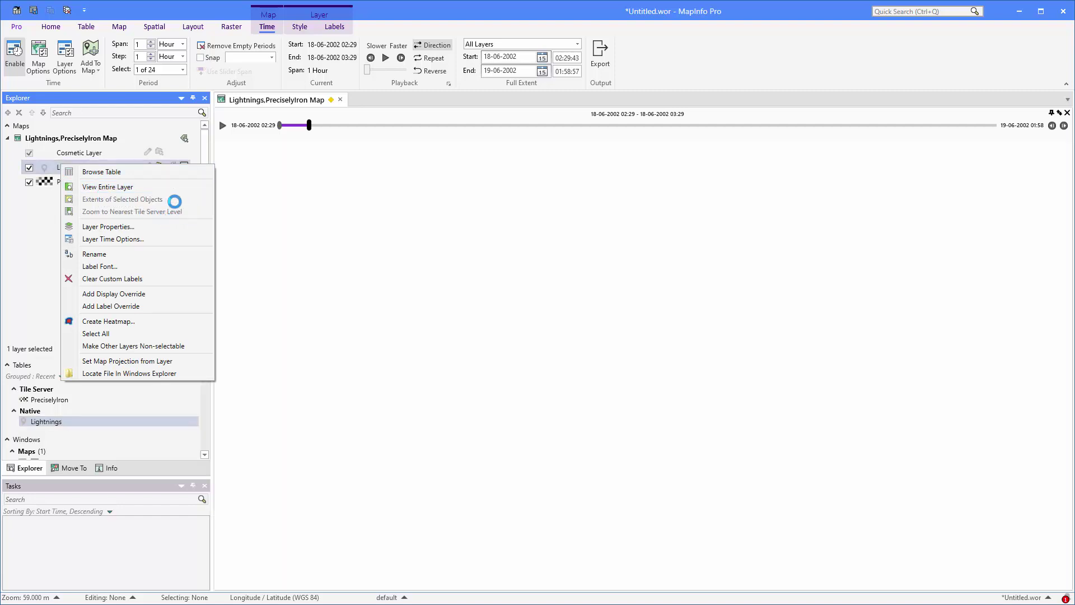
{"action": "left_click", "coordinate": [105, 187]}
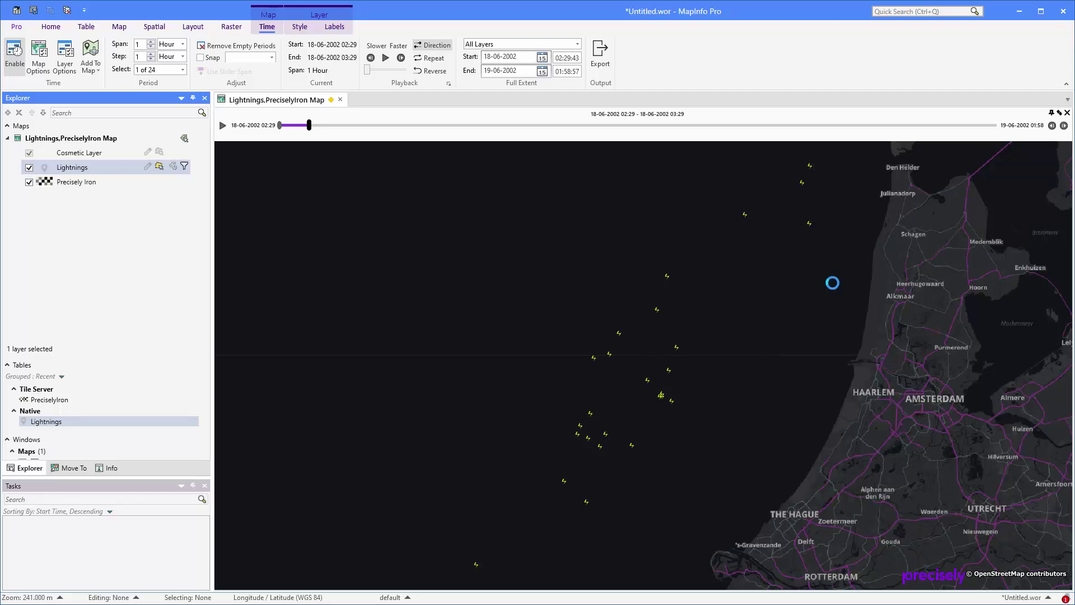
{"action": "scroll", "coordinate": [833, 283], "scroll_direction": "down", "scroll_amount": 1}
{"action": "scroll", "coordinate": [823, 273], "scroll_direction": "down", "scroll_amount": 1}
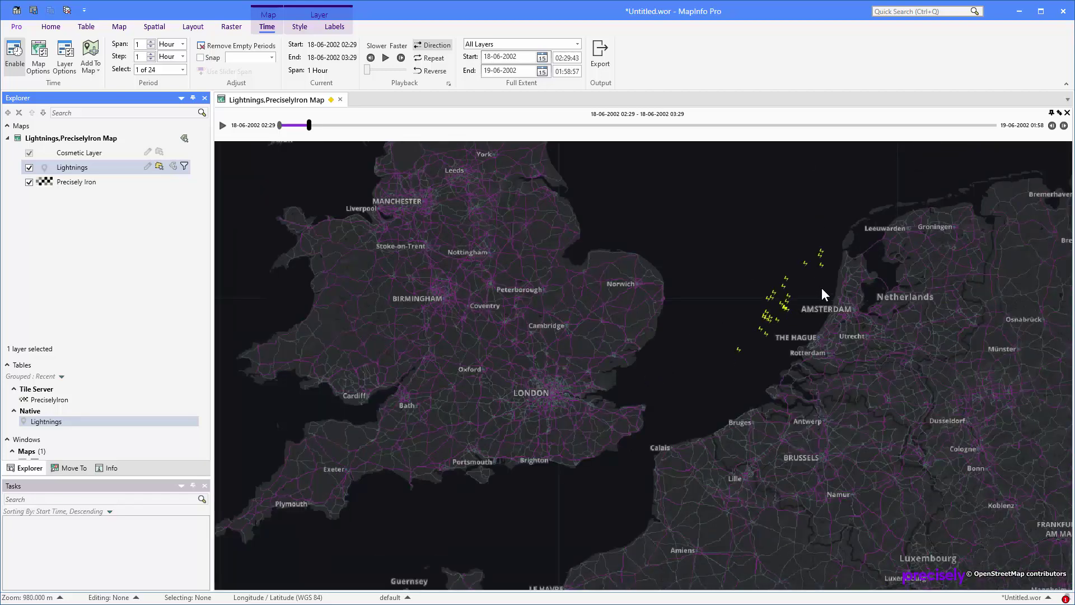
- Pan to centre Denmark and snap the map to the nearest tile server level
{"action": "right_click", "coordinate": [891, 245]}
{"action": "left_click", "coordinate": [898, 231]}
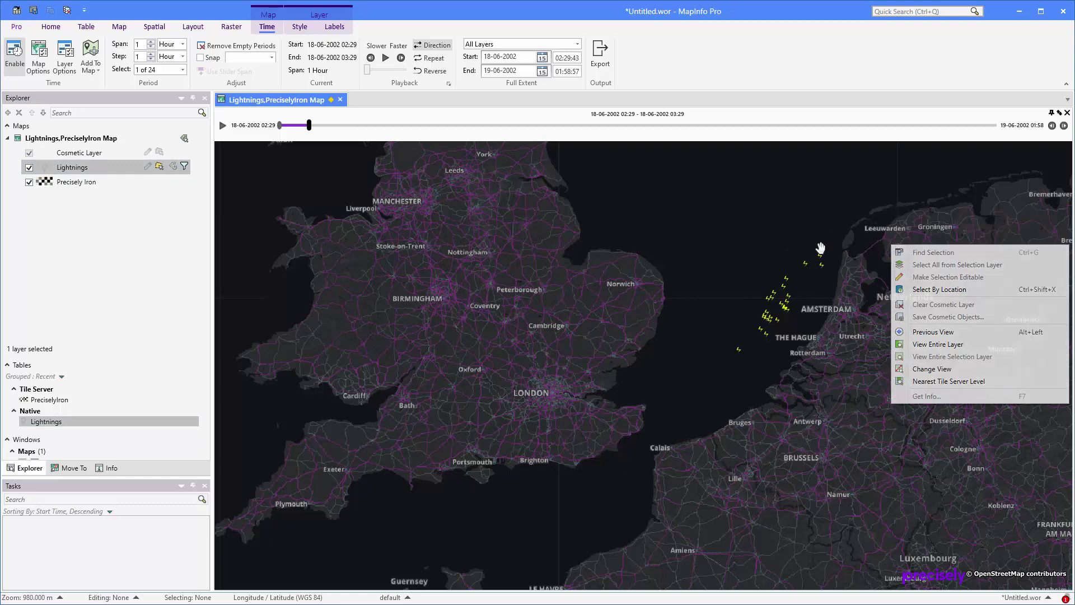
{"action": "left_click_drag", "start_coordinate": [929, 175], "coordinate": [333, 498]}
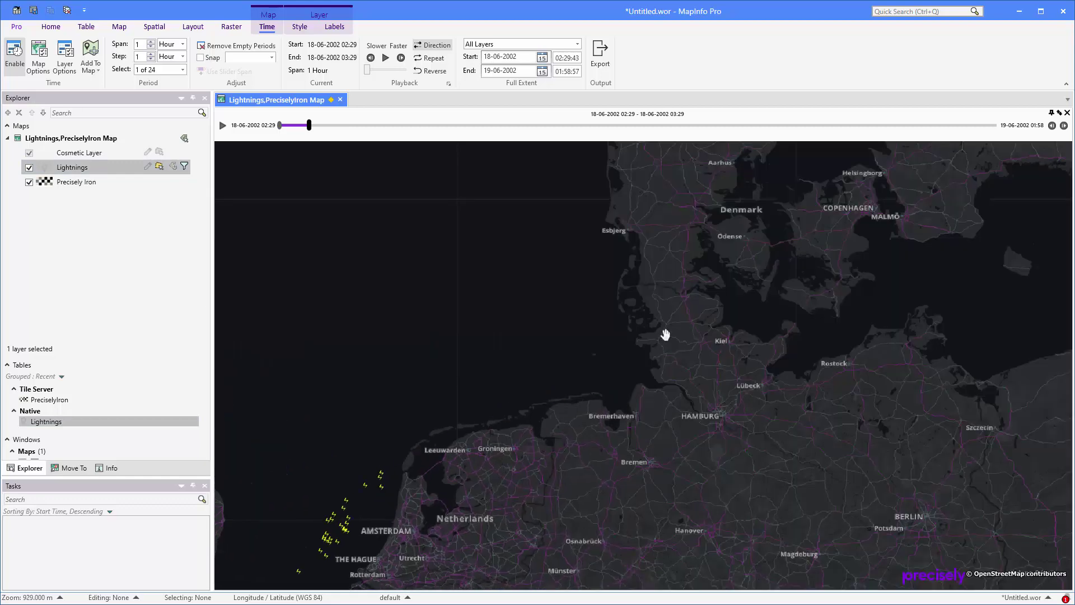
{"action": "left_click_drag", "start_coordinate": [667, 297], "coordinate": [590, 453]}
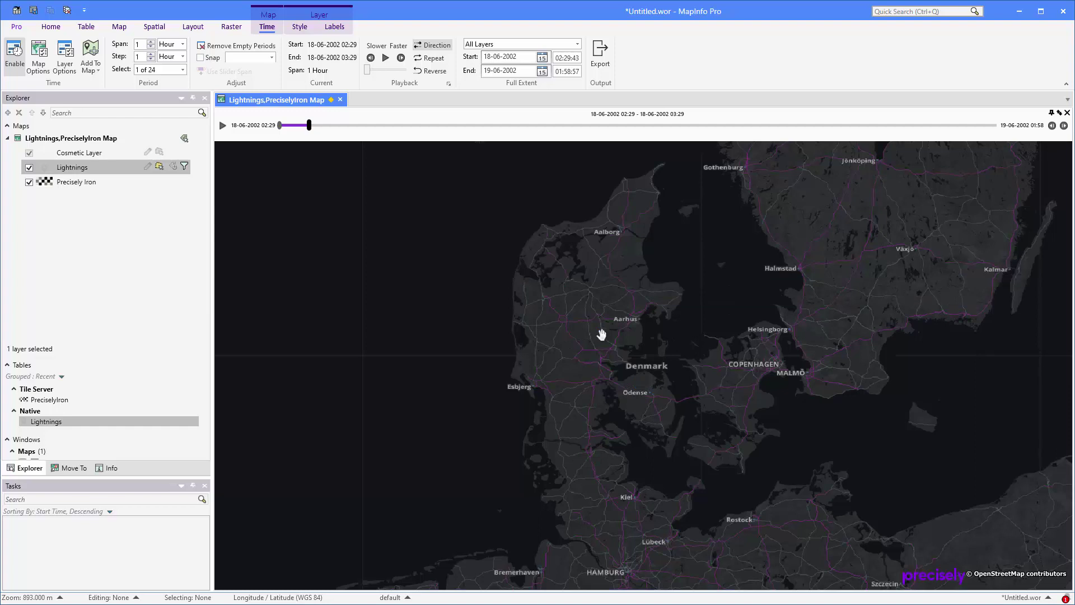
{"action": "right_click", "coordinate": [602, 336]}
{"action": "left_click", "coordinate": [666, 473]}
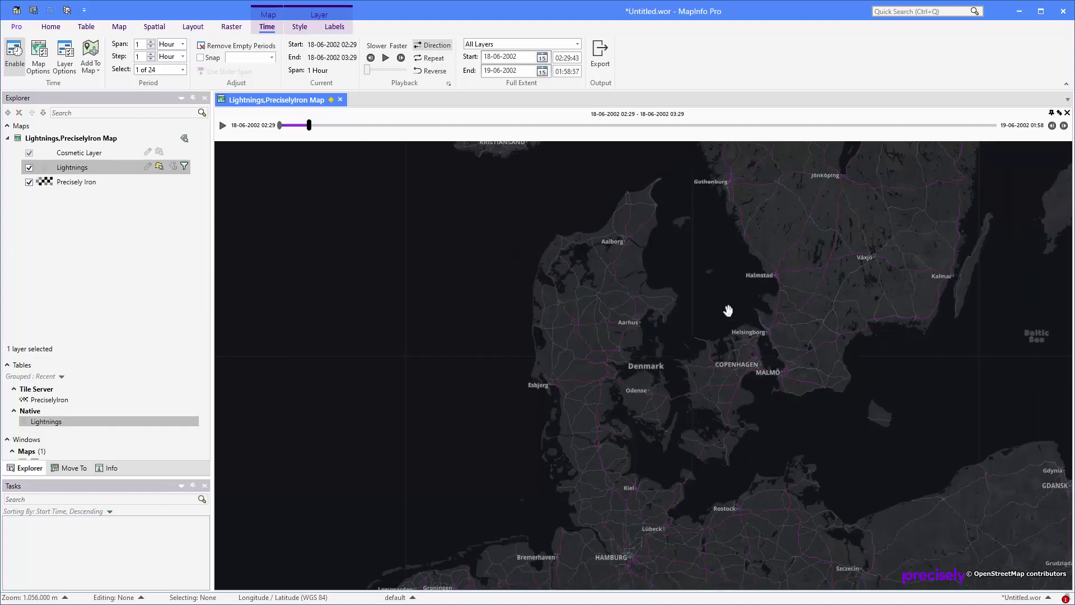
{"action": "left_click_drag", "start_coordinate": [671, 361], "coordinate": [669, 333]}
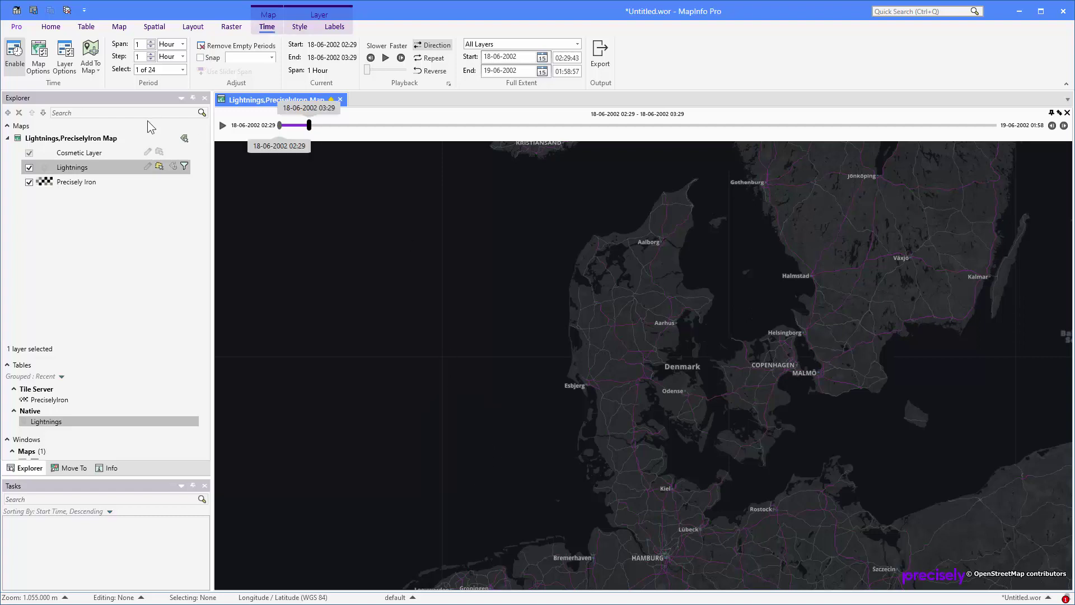
{"action": "left_click", "coordinate": [182, 69]}
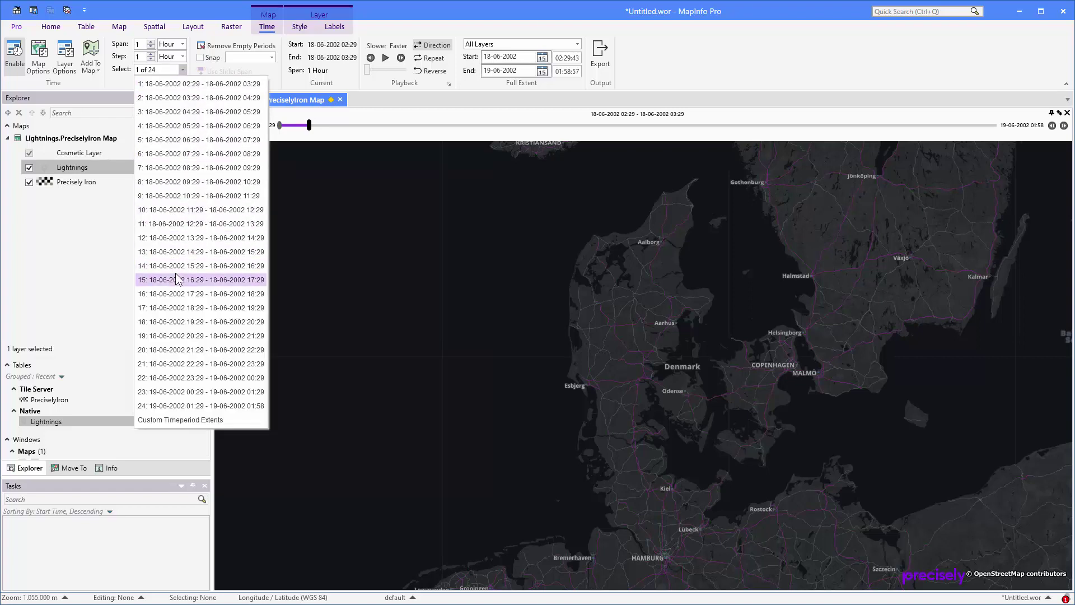
{"action": "left_click", "coordinate": [181, 240]}
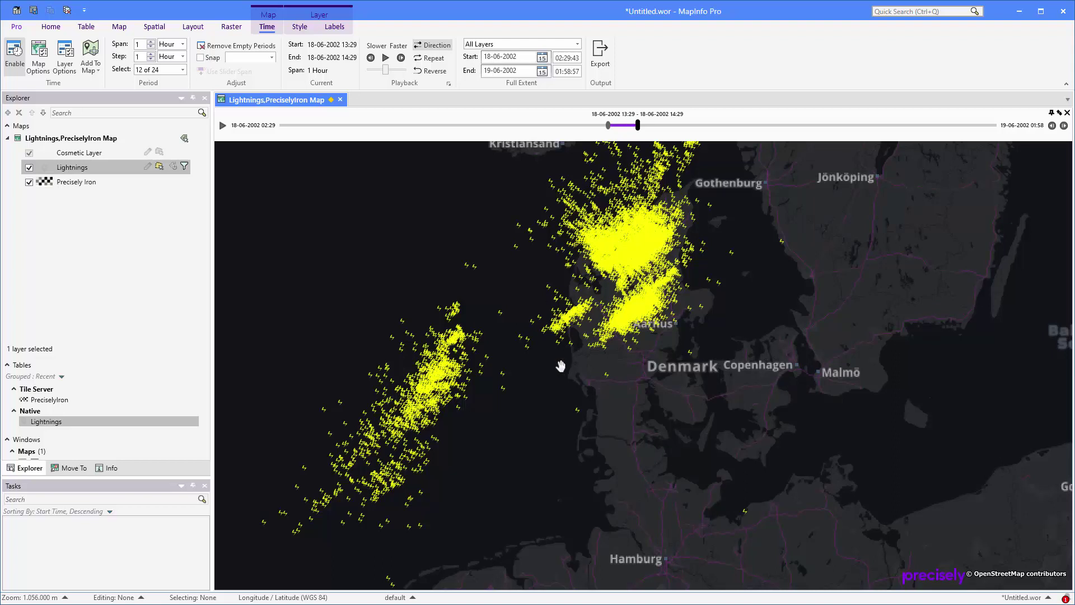
- Step forward to 16:29–17:29, then drag the time window to span 09:29–15:29
{"action": "left_click", "coordinate": [401, 58]}
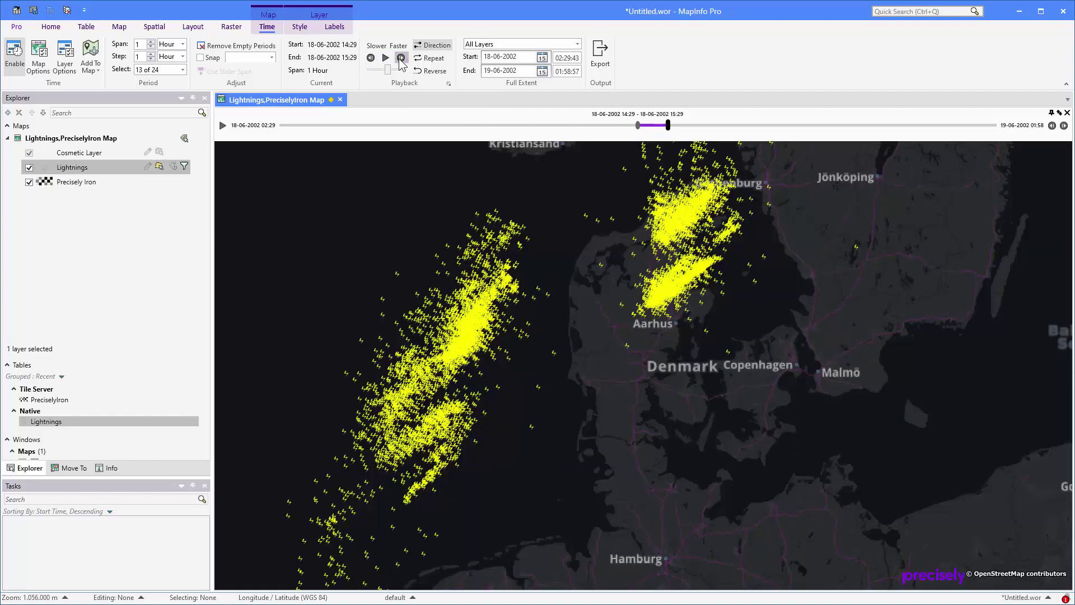
{"action": "left_click", "coordinate": [401, 58]}
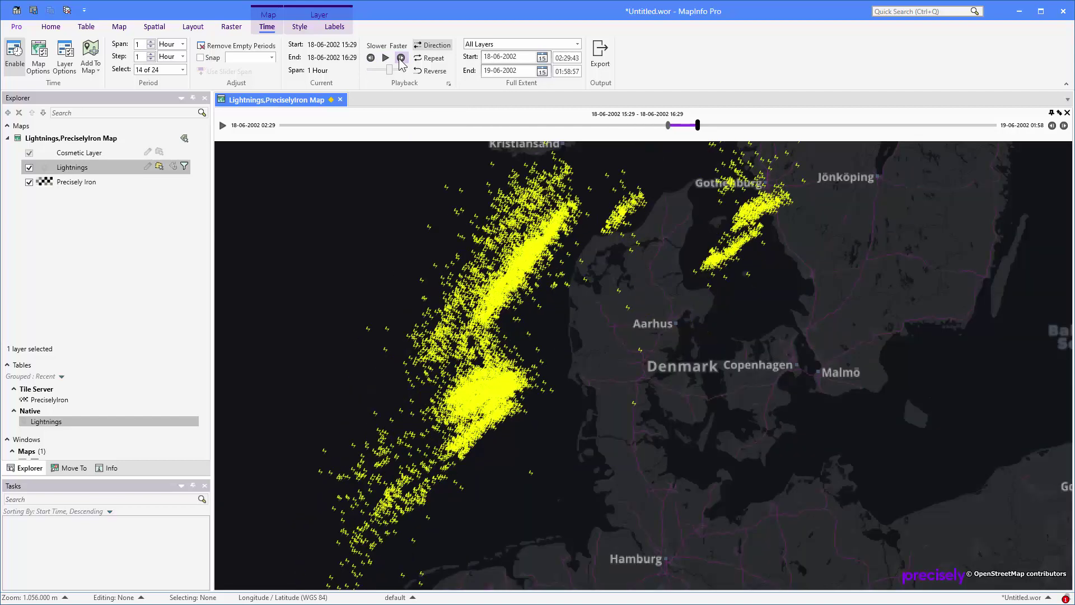
{"action": "left_click", "coordinate": [401, 59]}
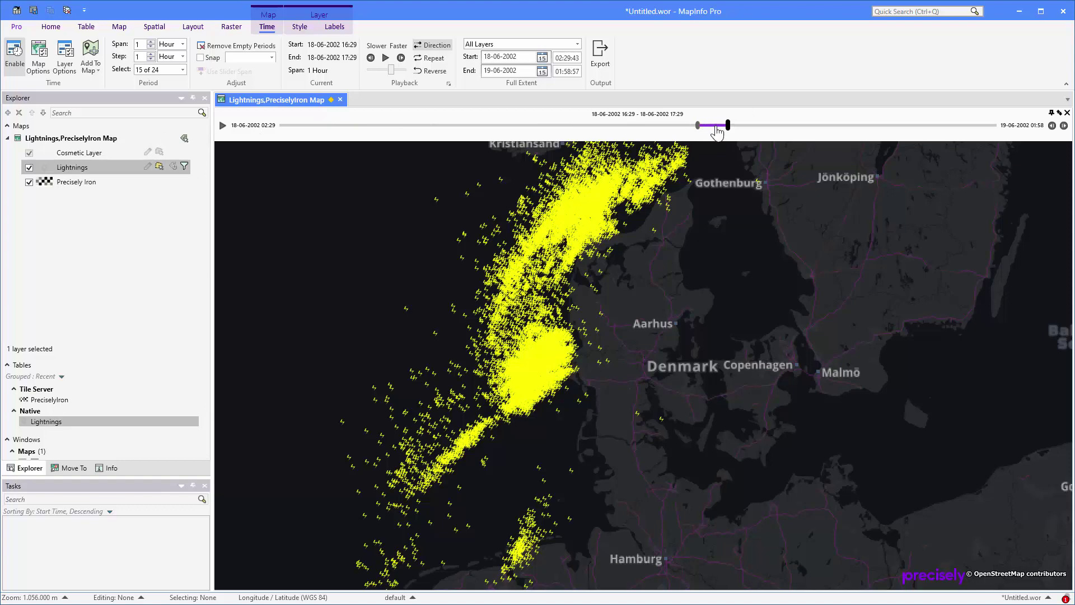
{"action": "left_click_drag", "start_coordinate": [717, 132], "coordinate": [495, 136]}
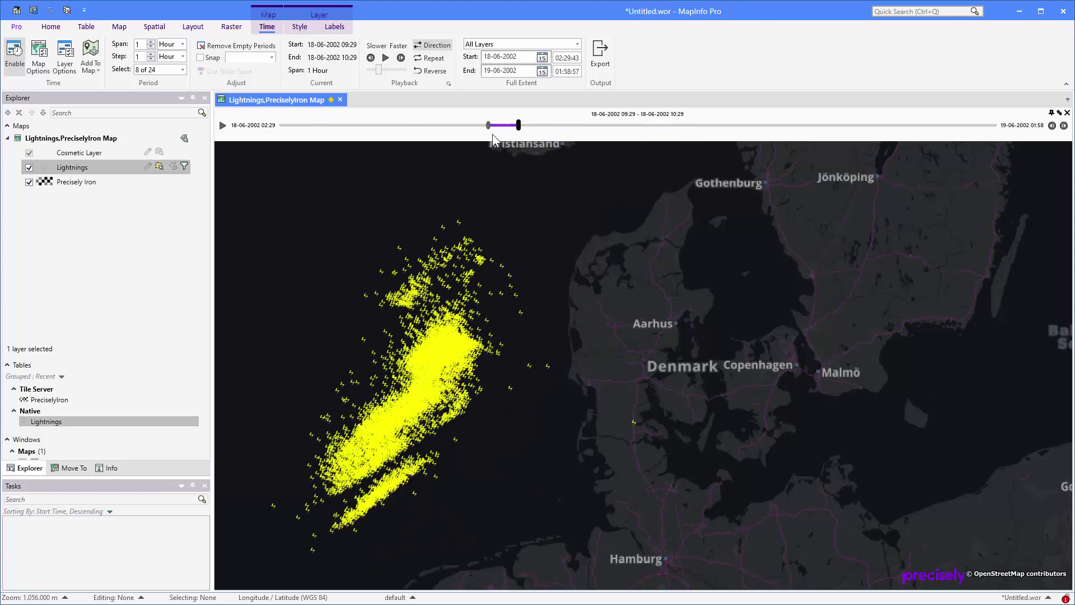
{"action": "mouse_move", "coordinate": [522, 128]}
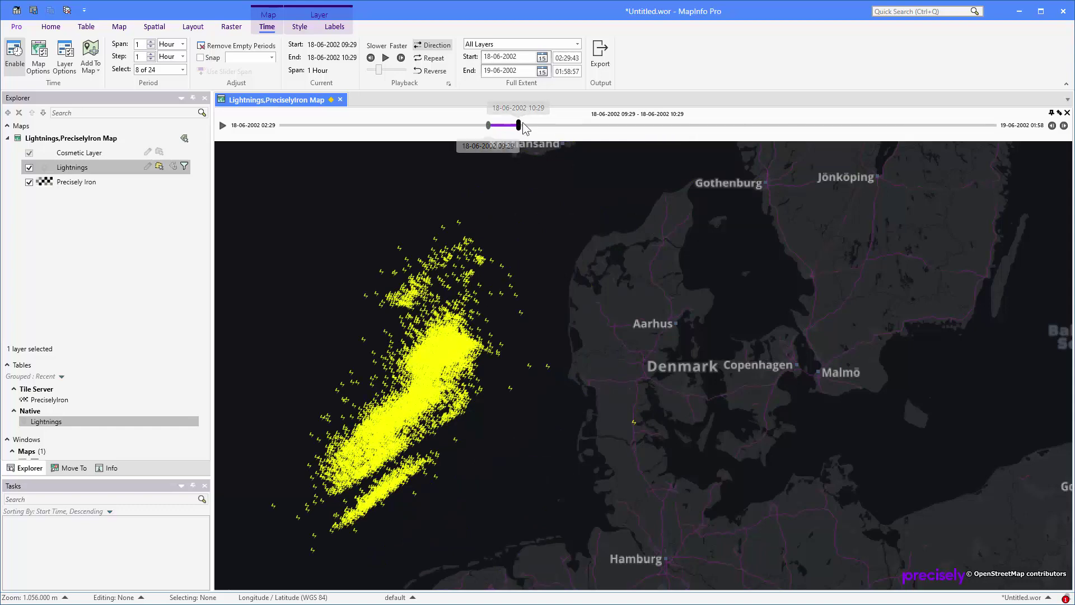
{"action": "left_click_drag", "start_coordinate": [522, 124], "coordinate": [674, 127]}
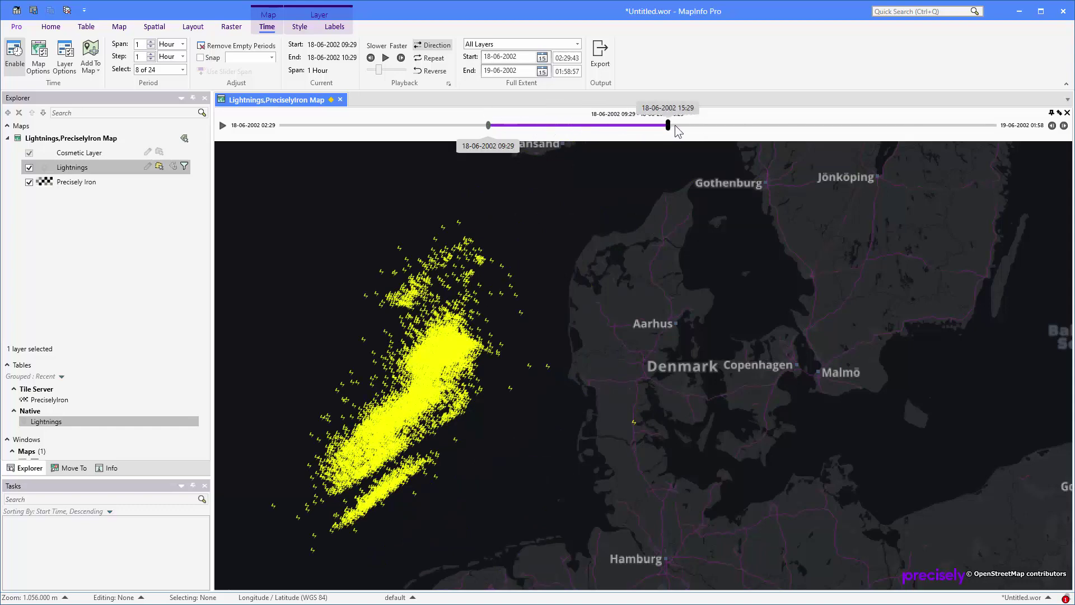
- Show only period 4, 05:29–06:29, and turn on time snapping
{"action": "left_click", "coordinate": [183, 70]}
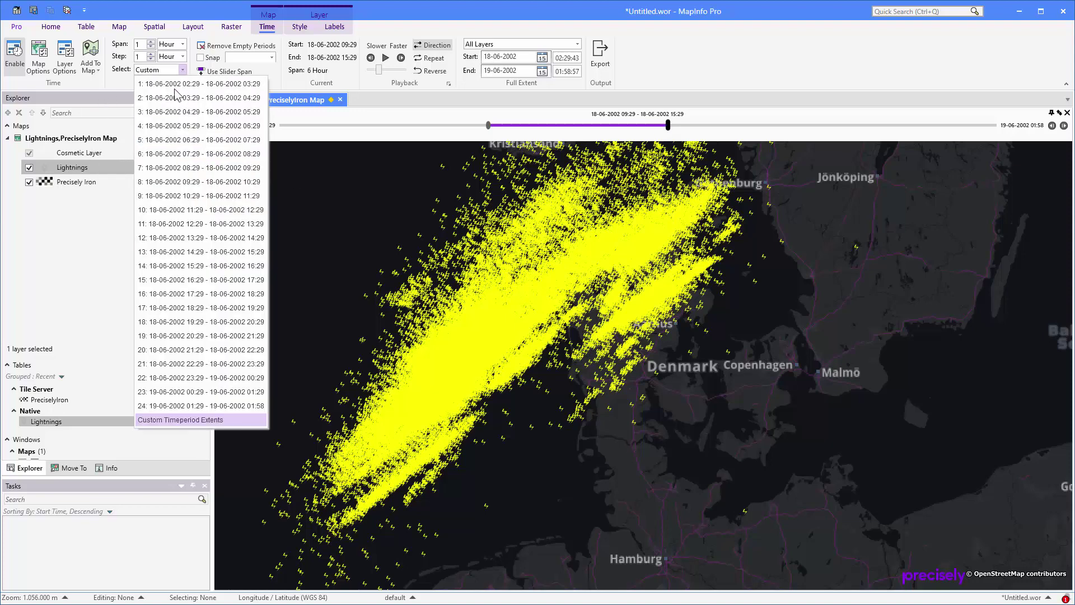
{"action": "left_click", "coordinate": [173, 126]}
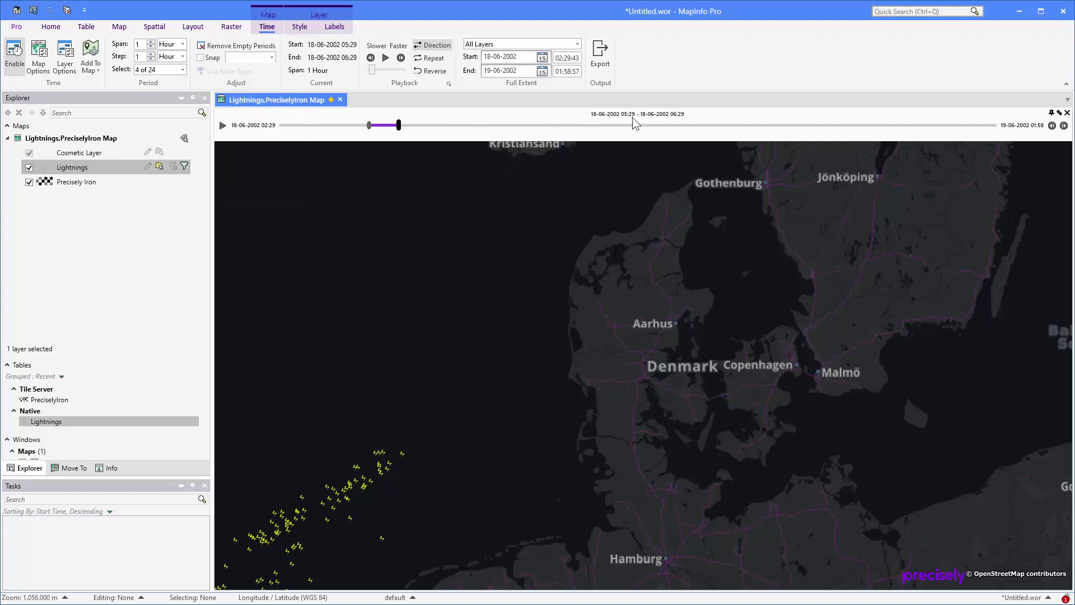
{"action": "left_click", "coordinate": [201, 58]}
- Snap periods to whole hours, step to 09:00–10:00, then play and pause at 16:00
{"action": "left_click", "coordinate": [271, 58]}
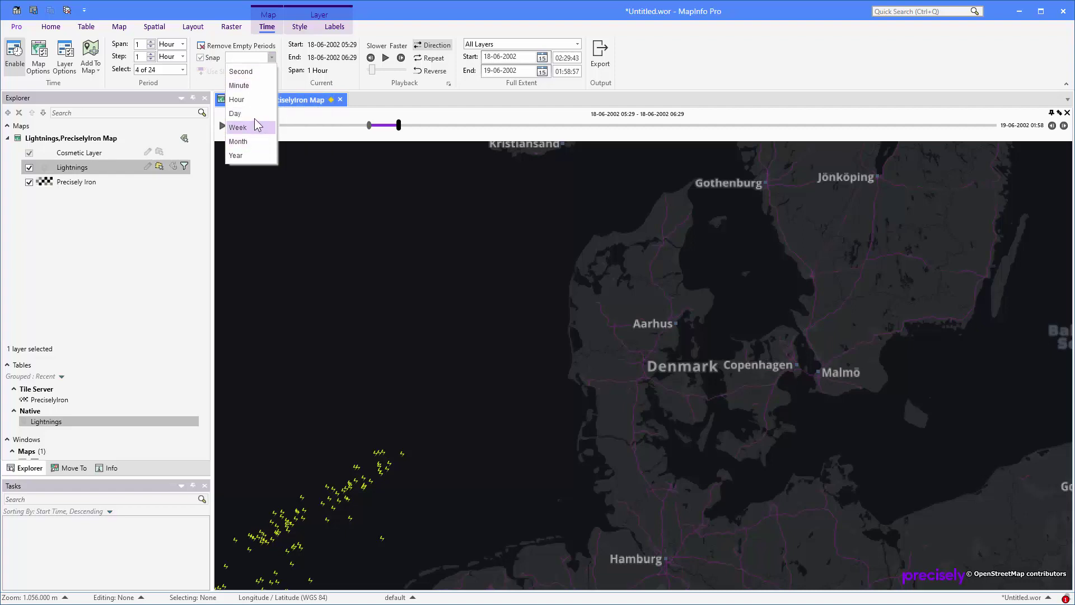
{"action": "left_click", "coordinate": [249, 101]}
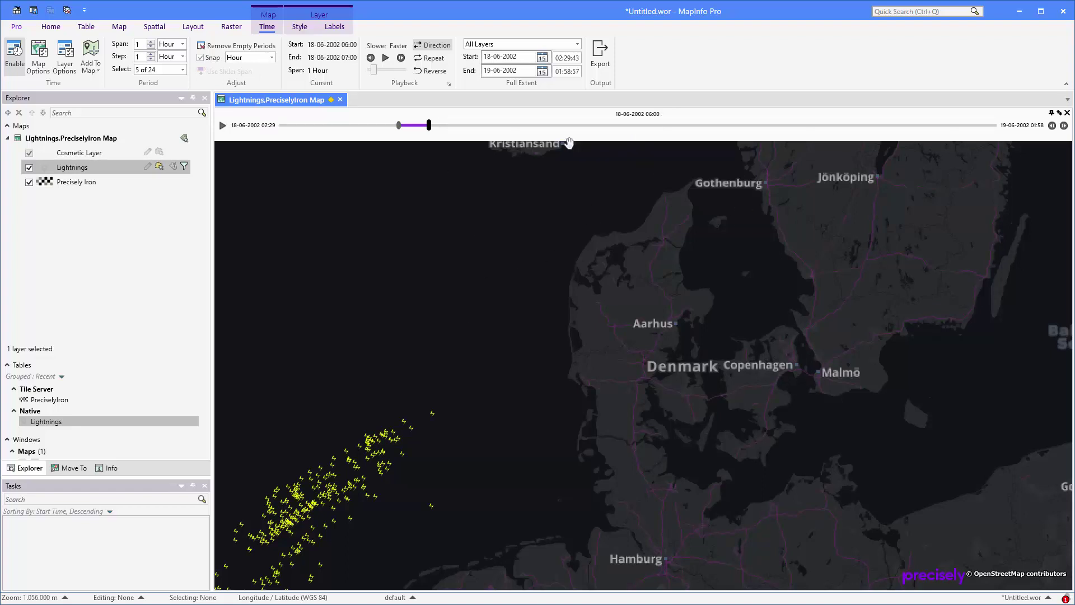
{"action": "left_click", "coordinate": [400, 58]}
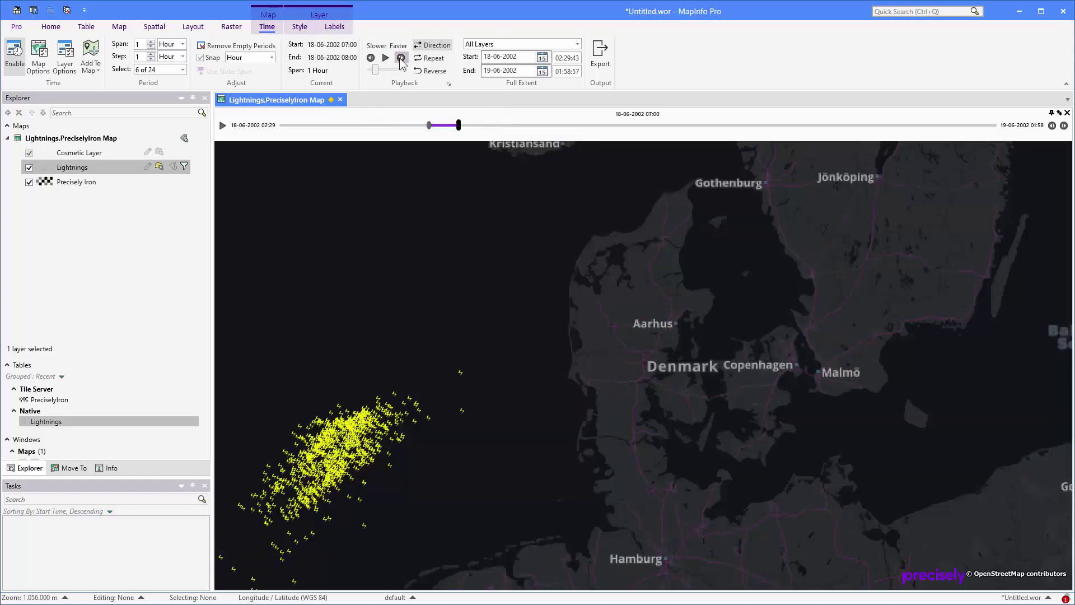
{"action": "left_click", "coordinate": [401, 58]}
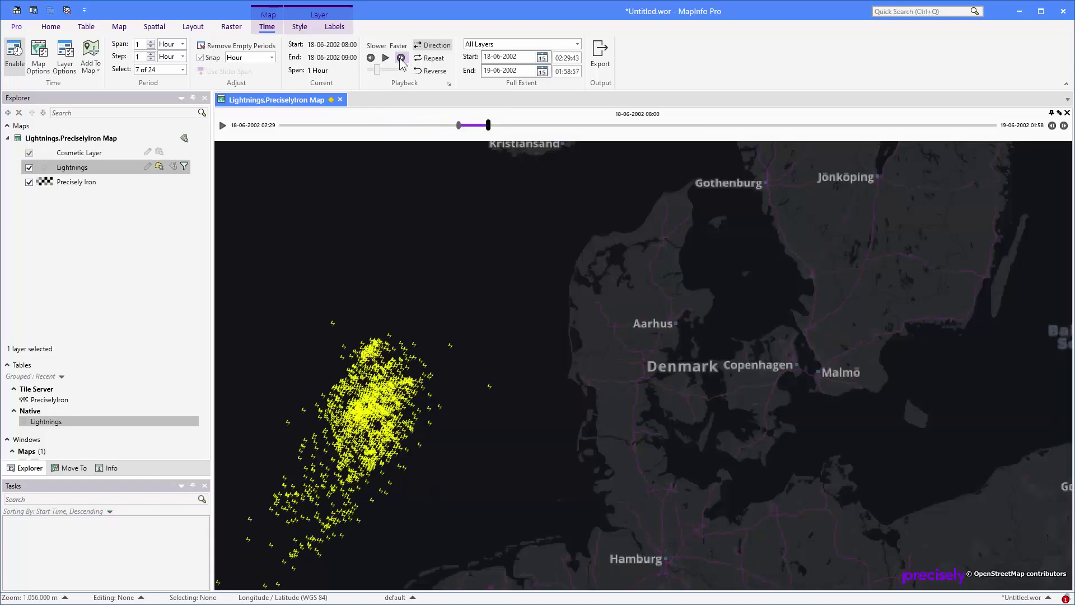
{"action": "left_click", "coordinate": [401, 58]}
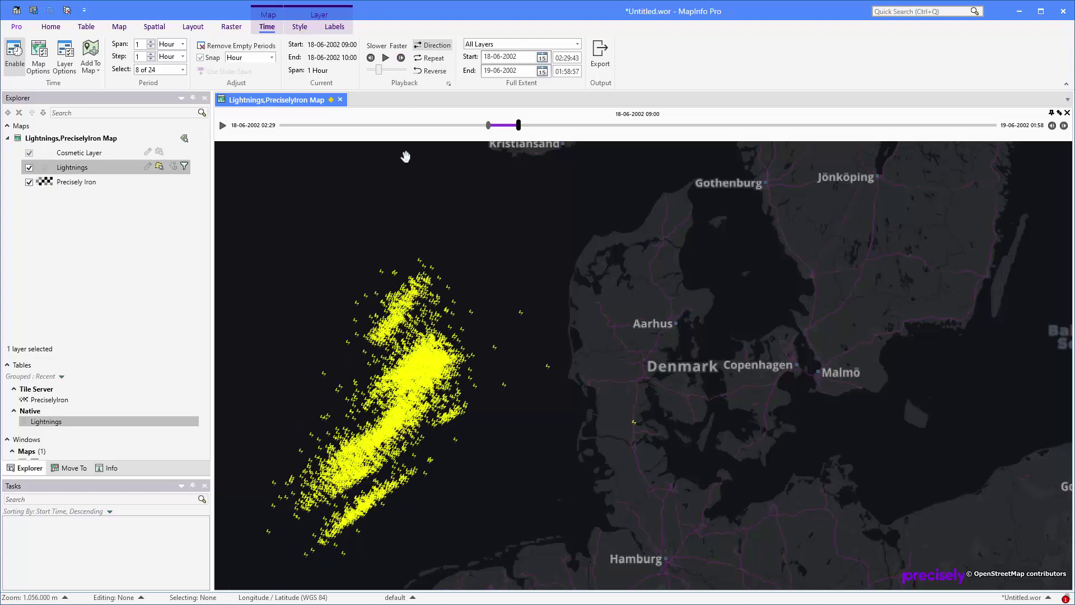
{"action": "left_click", "coordinate": [386, 58]}
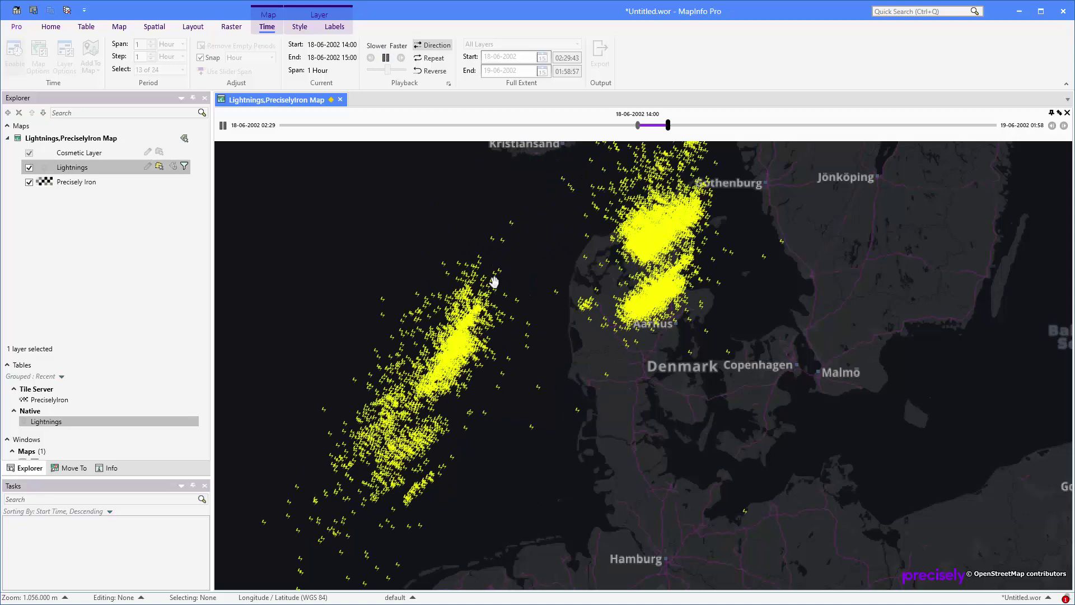
{"action": "left_click", "coordinate": [385, 57]}
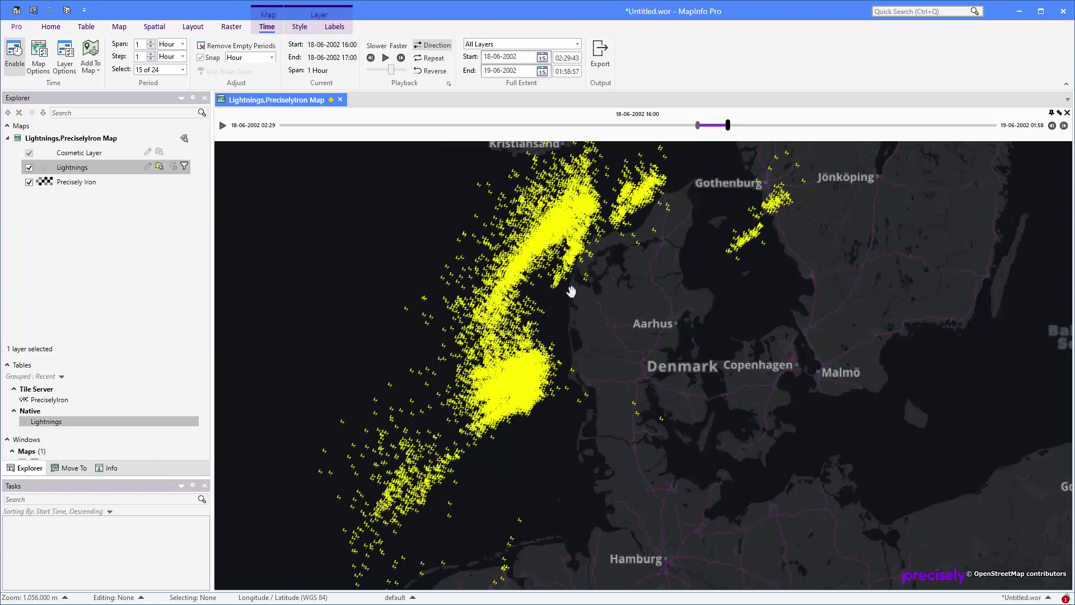
- Raise map time playback speed to 2000 milliseconds, keeping format string g
{"action": "left_click", "coordinate": [38, 56]}
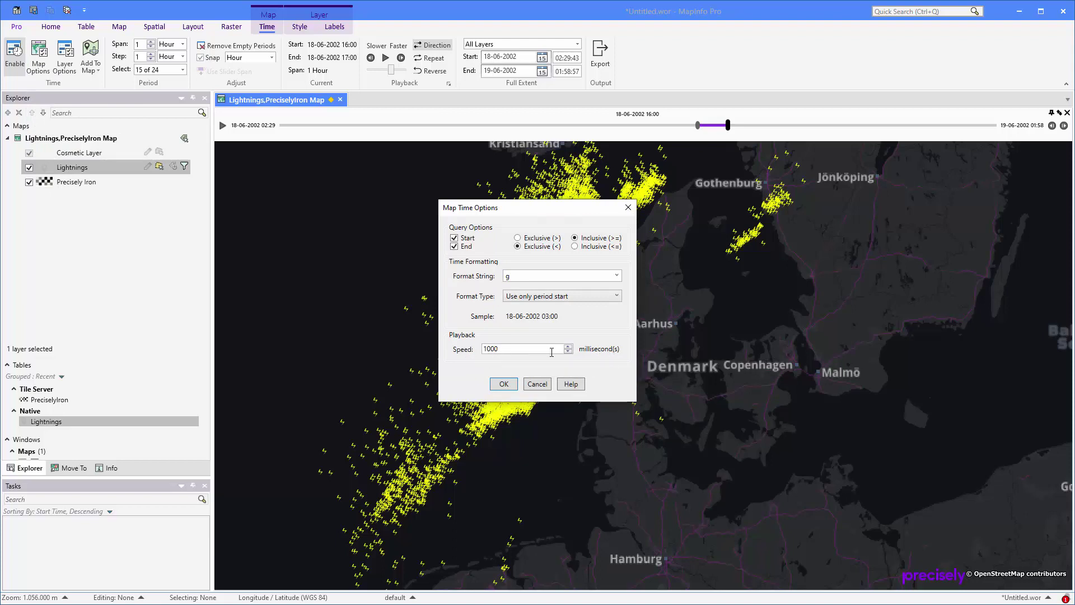
{"action": "left_click", "coordinate": [570, 346]}
{"action": "left_click", "coordinate": [571, 346]}
{"action": "left_click", "coordinate": [616, 276]}
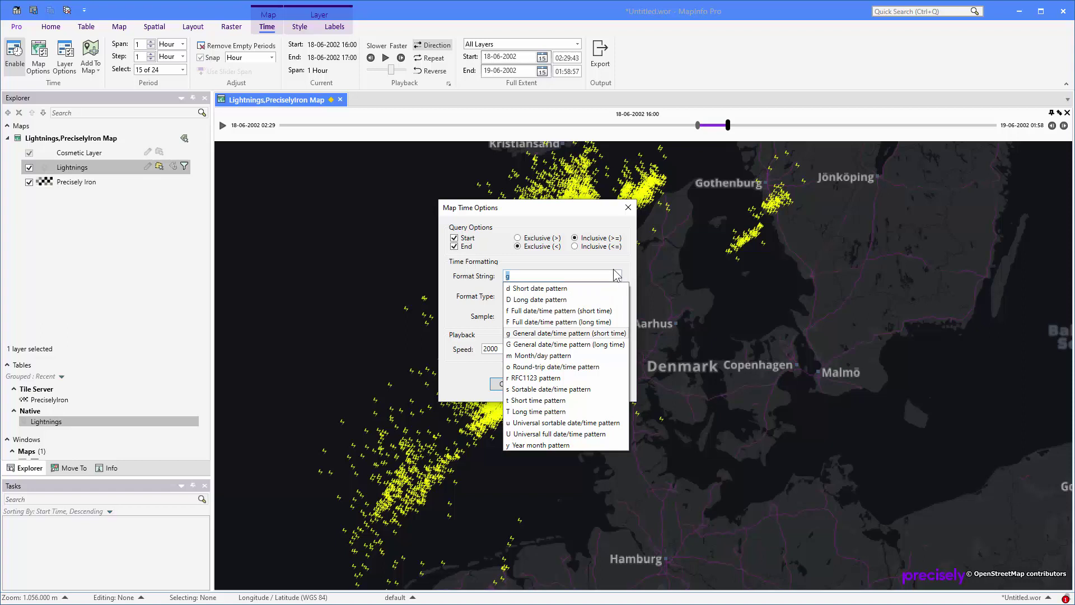
{"action": "left_click", "coordinate": [617, 276]}
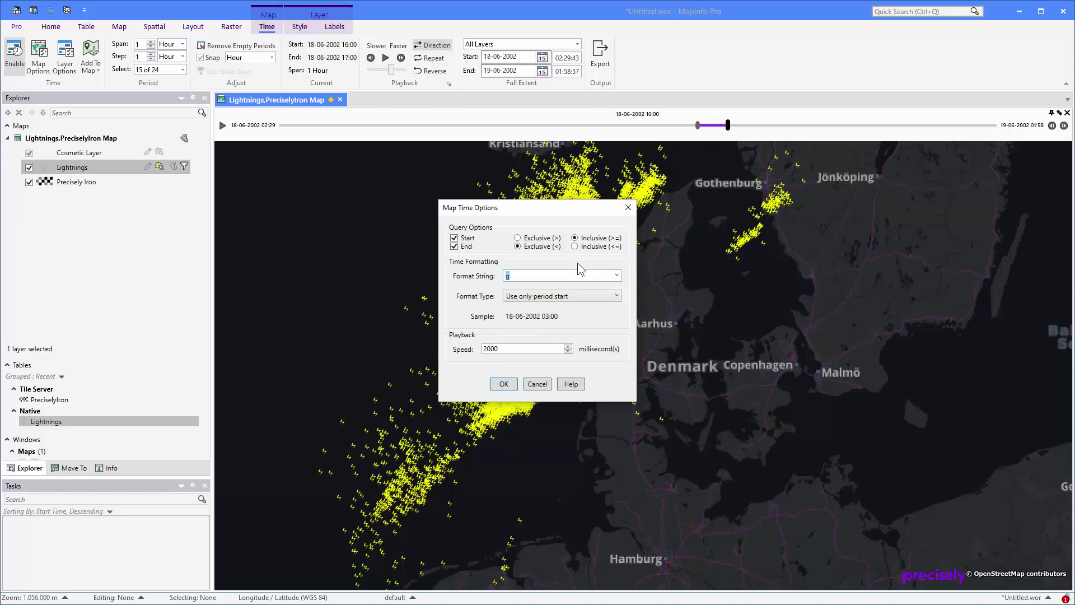
{"action": "left_click", "coordinate": [507, 384]}
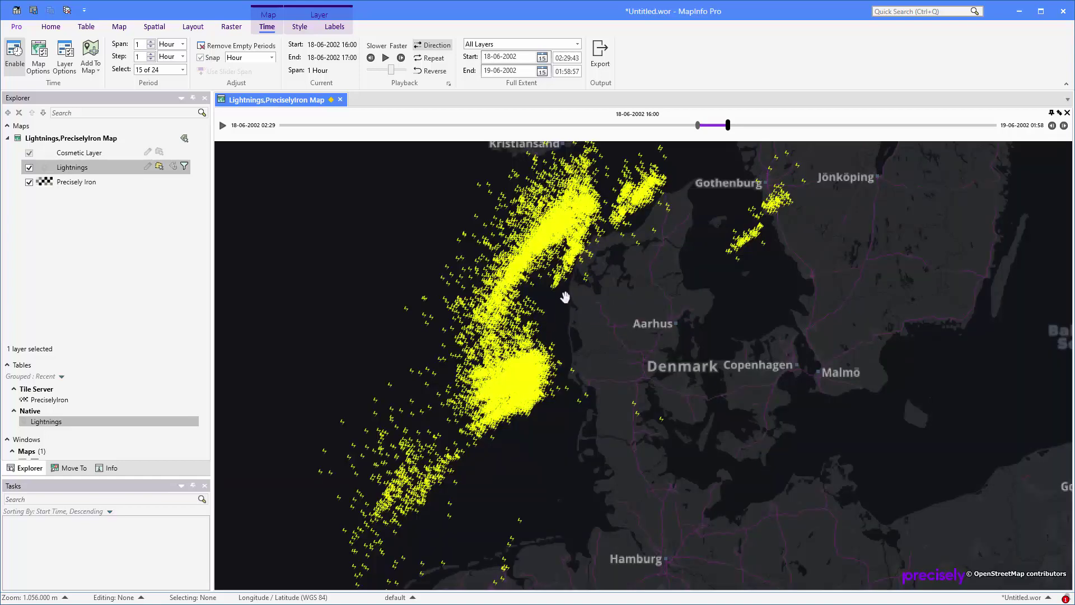
{"action": "left_click", "coordinate": [600, 56]}
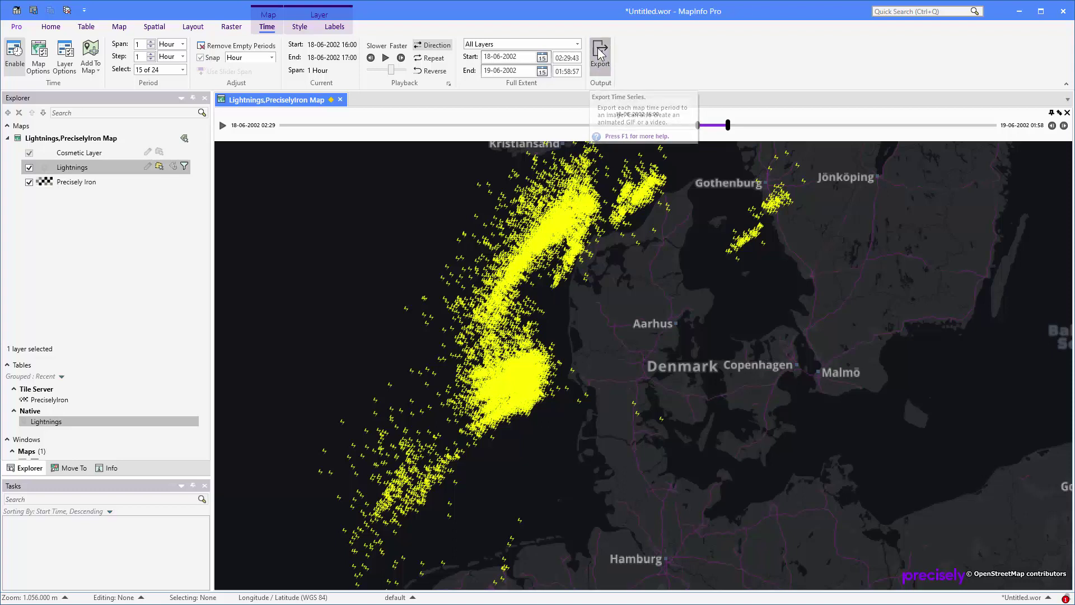
{"action": "left_click", "coordinate": [611, 136]}
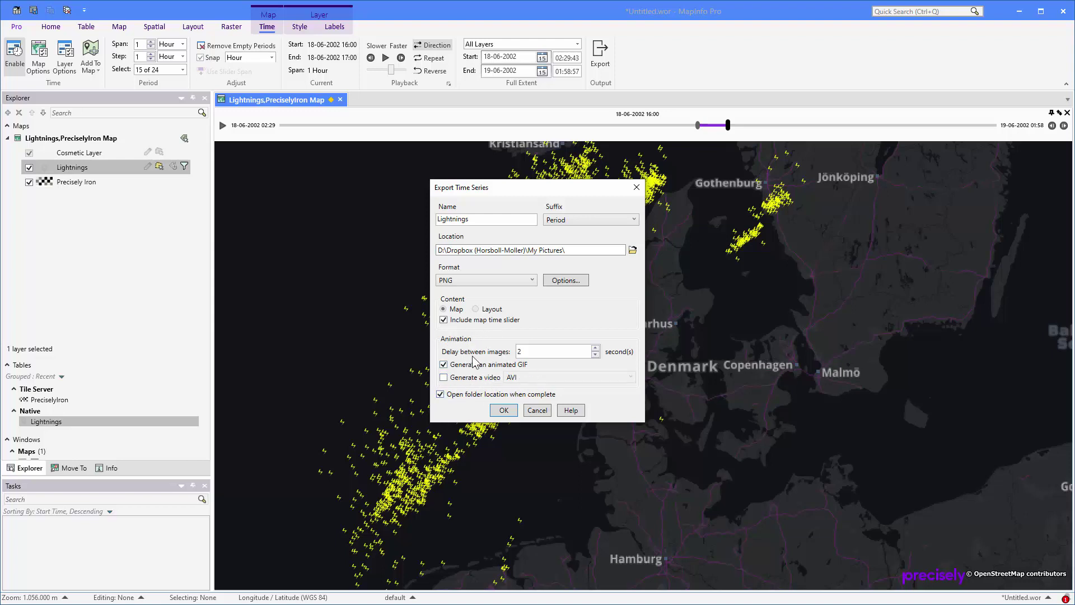
{"action": "left_click", "coordinate": [537, 410]}
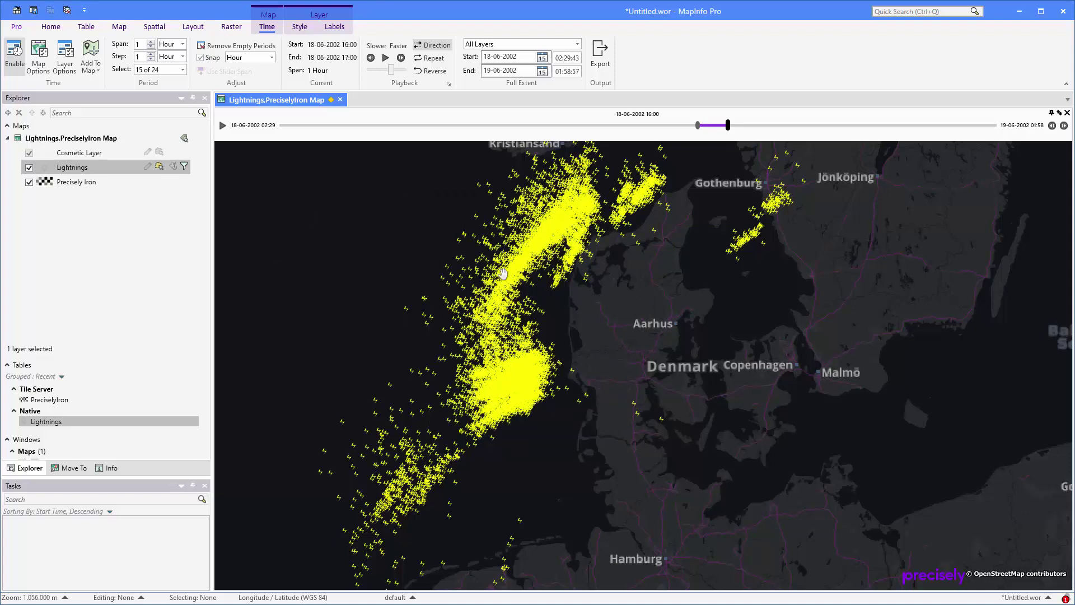
- Add a period title to the map with magenta text
{"action": "left_click", "coordinate": [99, 71]}
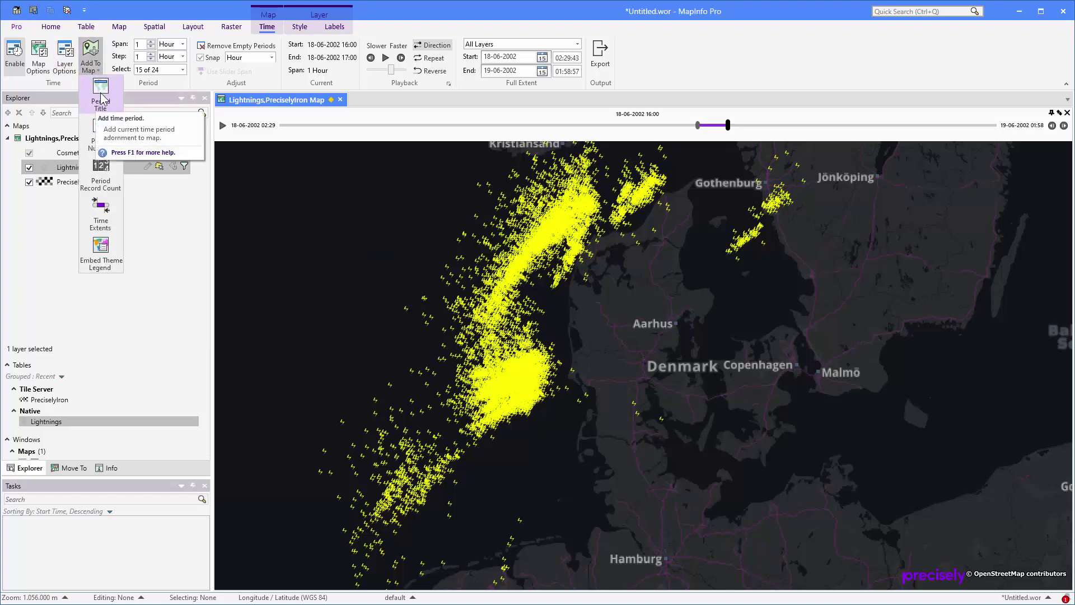
{"action": "left_click", "coordinate": [103, 98]}
{"action": "left_click", "coordinate": [517, 300]}
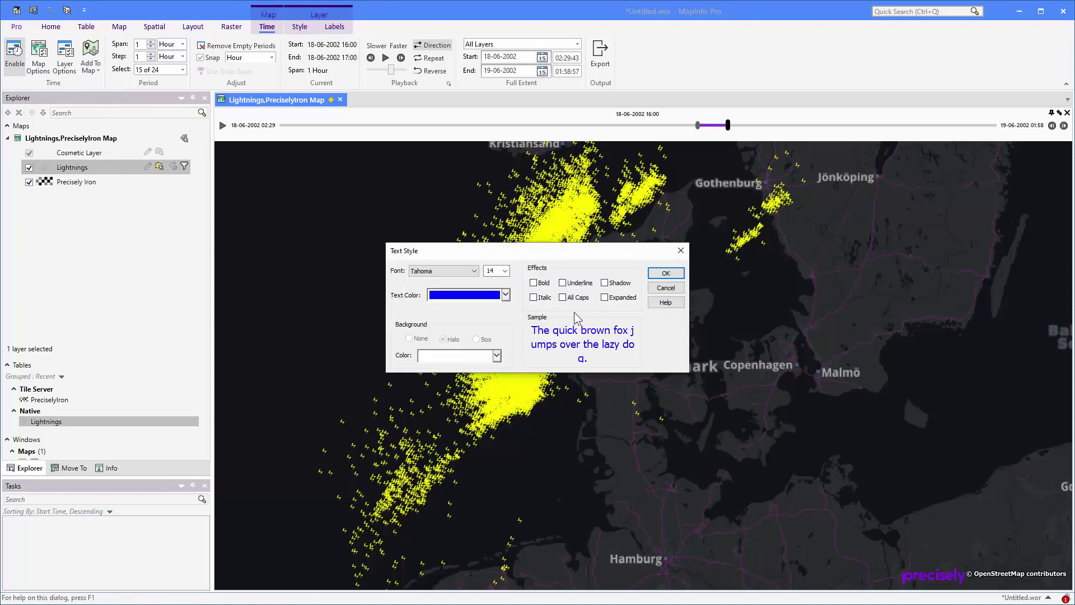
{"action": "left_click", "coordinate": [505, 296]}
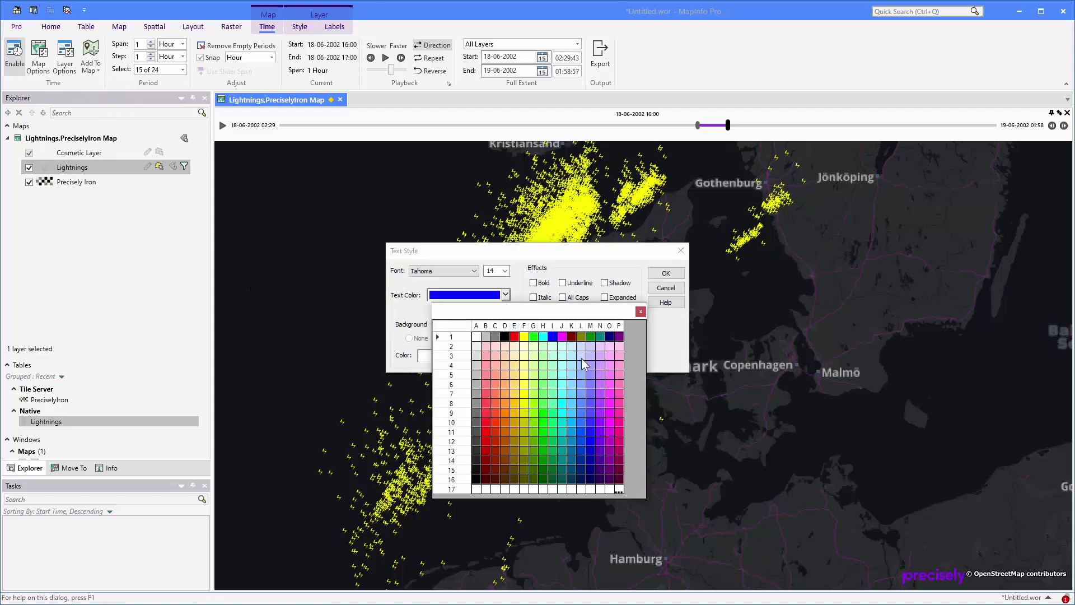
{"action": "left_click", "coordinate": [609, 433]}
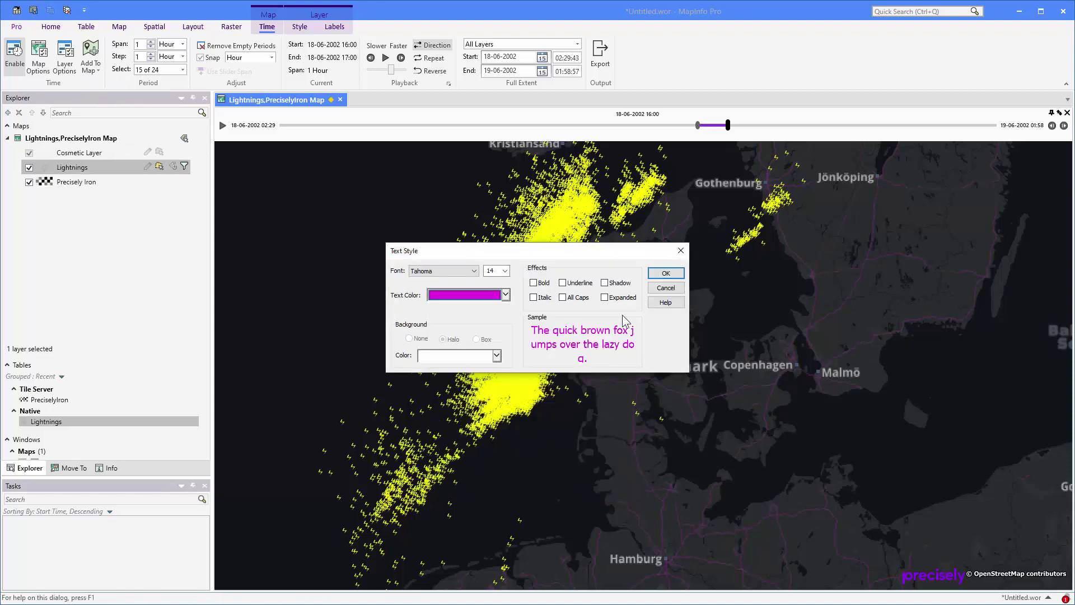
{"action": "left_click", "coordinate": [665, 273]}
{"action": "left_click", "coordinate": [517, 324]}
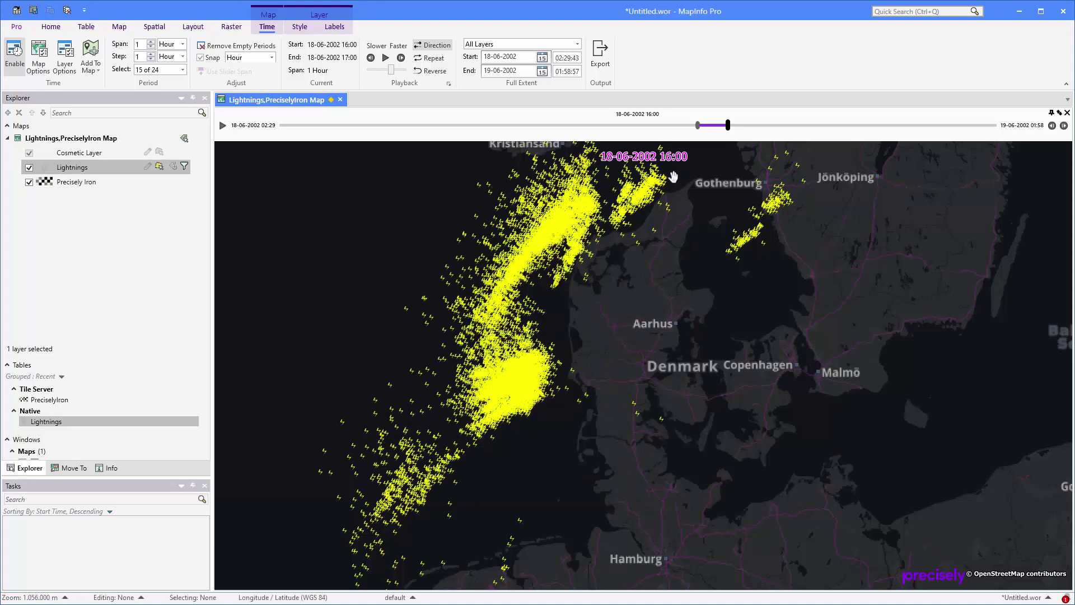
- Move the period title to the Top Left position via its properties
{"action": "right_click", "coordinate": [636, 154]}
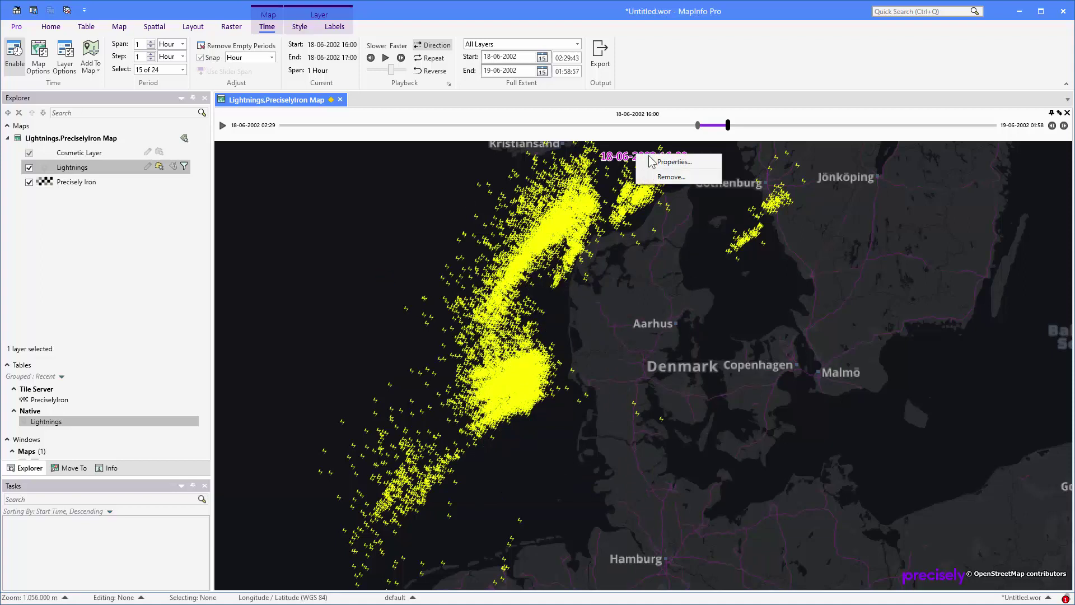
{"action": "left_click", "coordinate": [656, 162]}
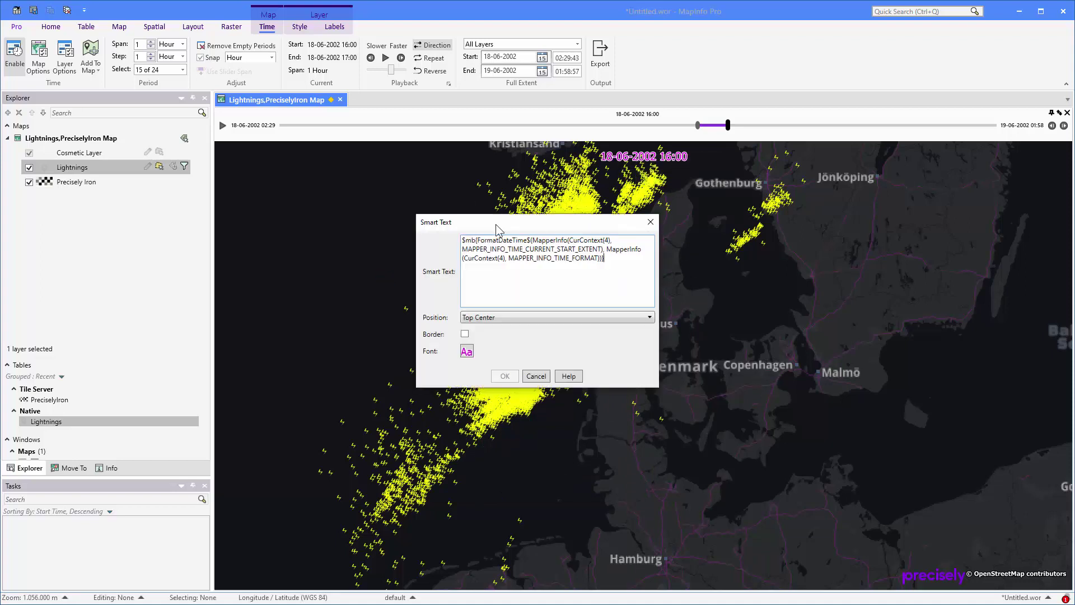
{"action": "left_click", "coordinate": [491, 317]}
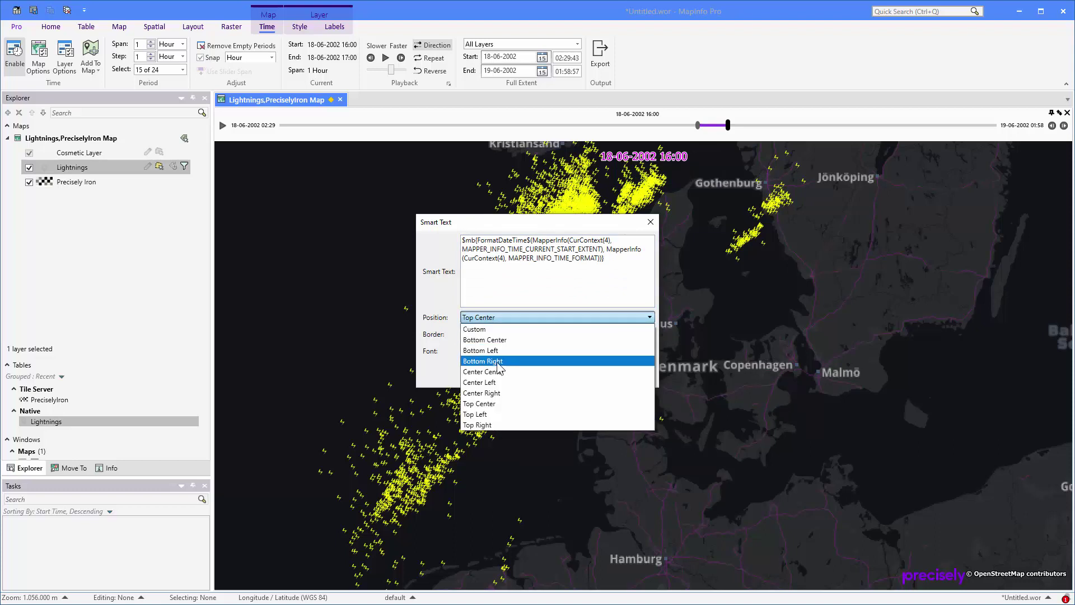
{"action": "left_click", "coordinate": [503, 414]}
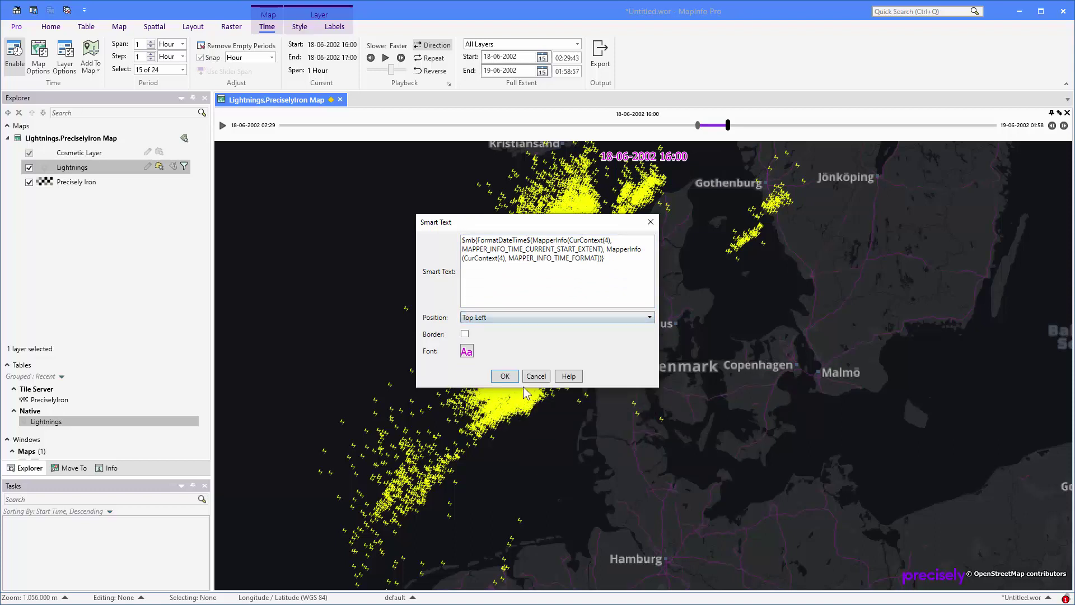
{"action": "left_click", "coordinate": [506, 377]}
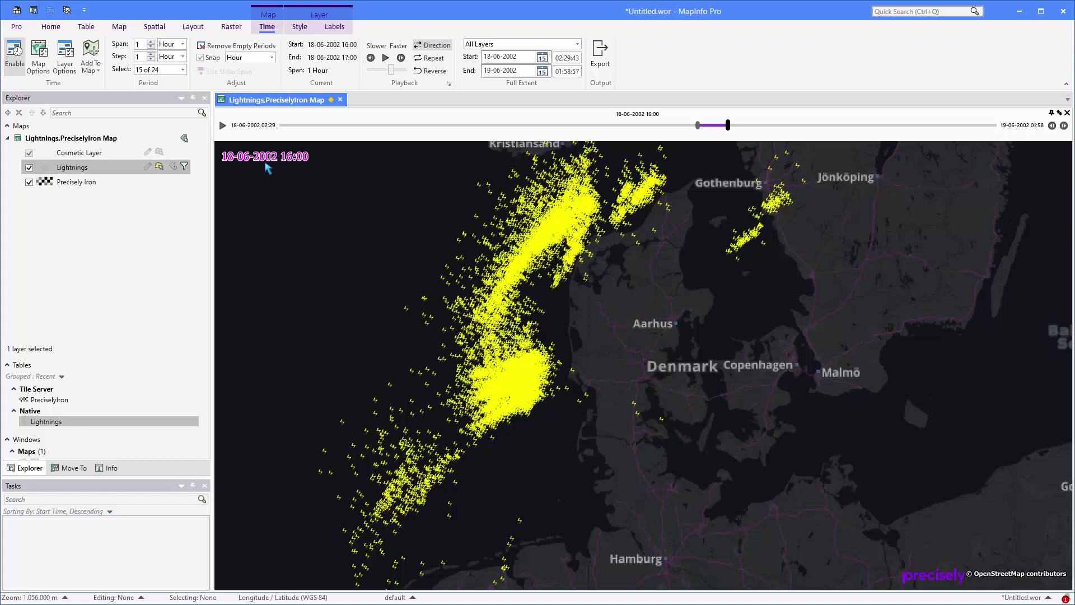
- Step forward three hours to period 18 of 24, 19:00–20:00
{"action": "left_click", "coordinate": [401, 58]}
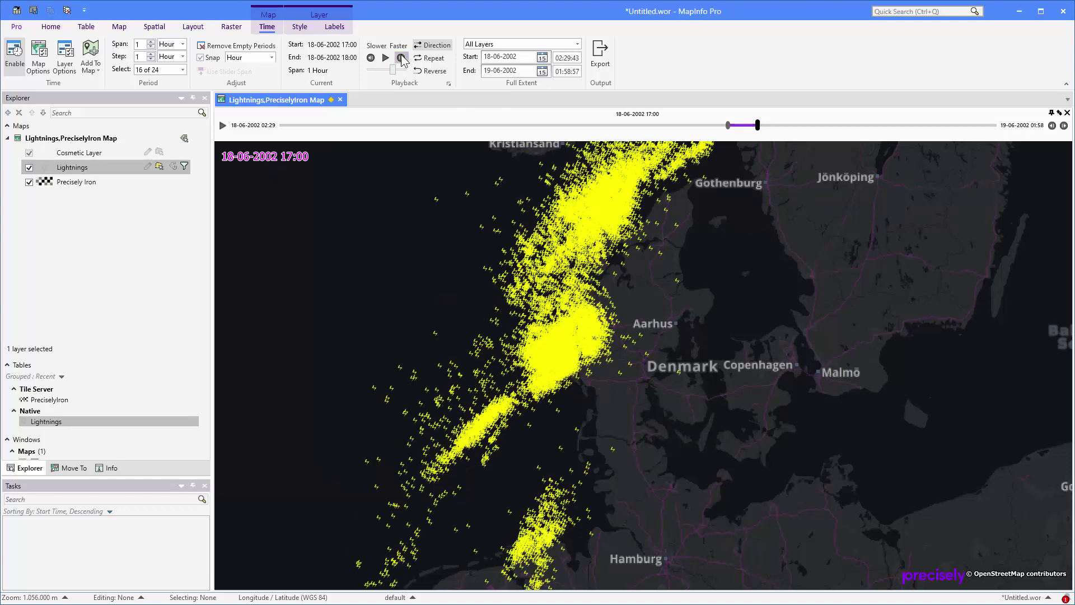
{"action": "left_click", "coordinate": [401, 58]}
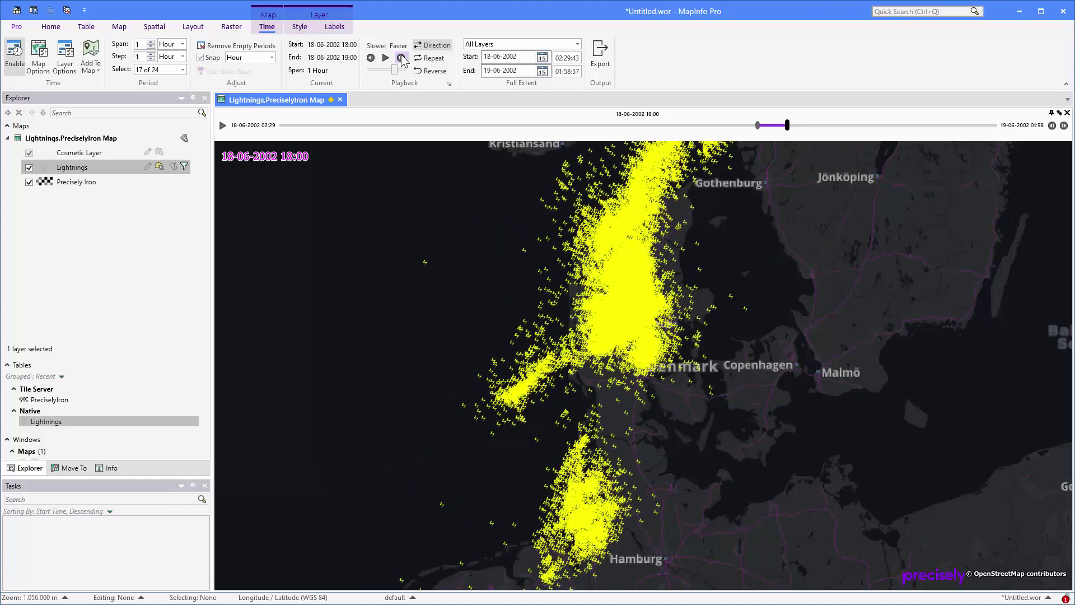
{"action": "left_click", "coordinate": [401, 57]}
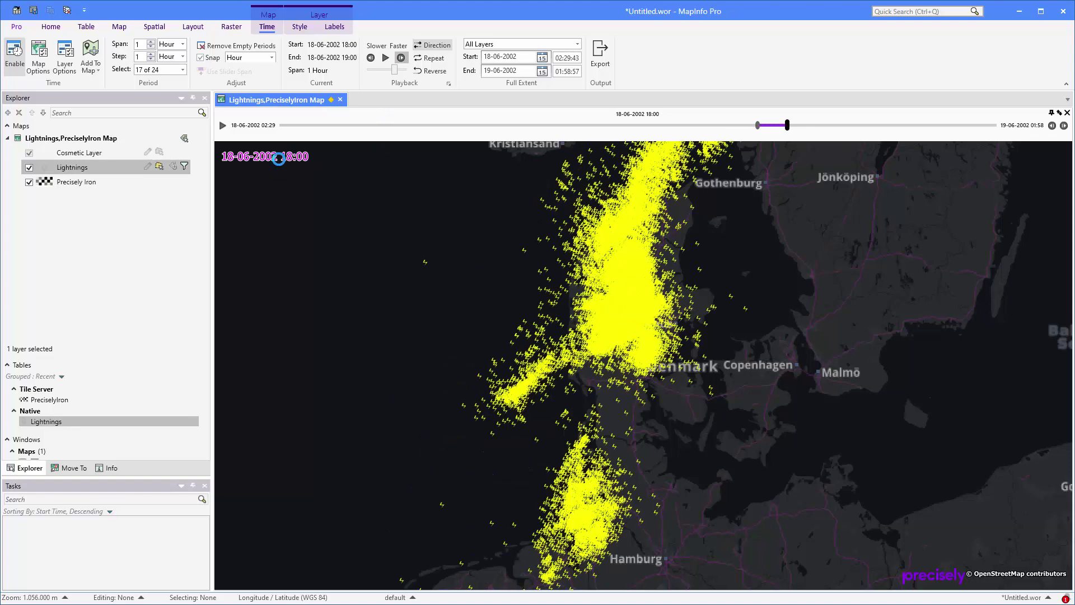